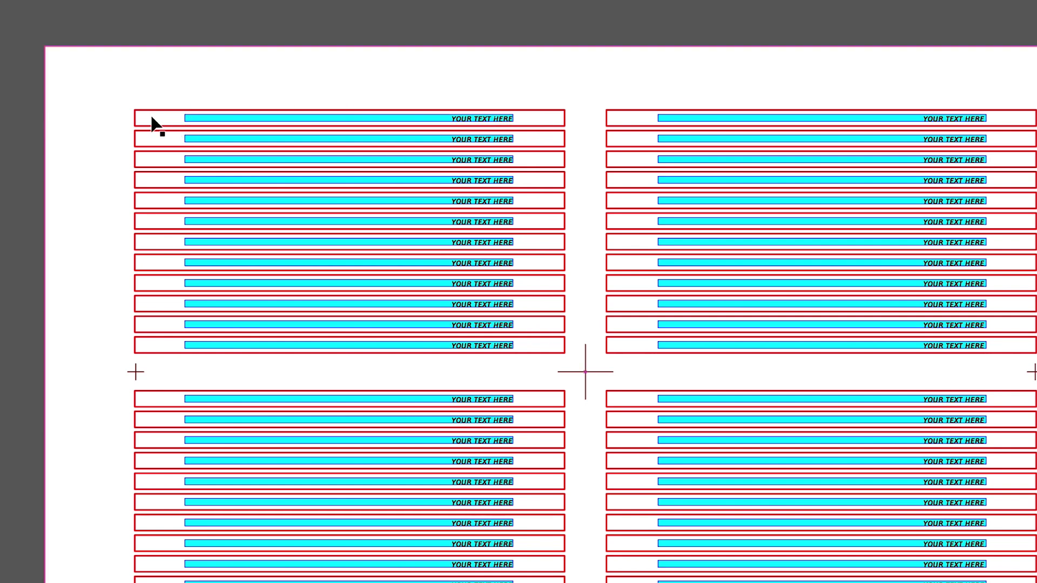
- Inspect the cyan label bar and the page-sized outline, then clear the selection
{"action": "left_click", "coordinate": [212, 116]}
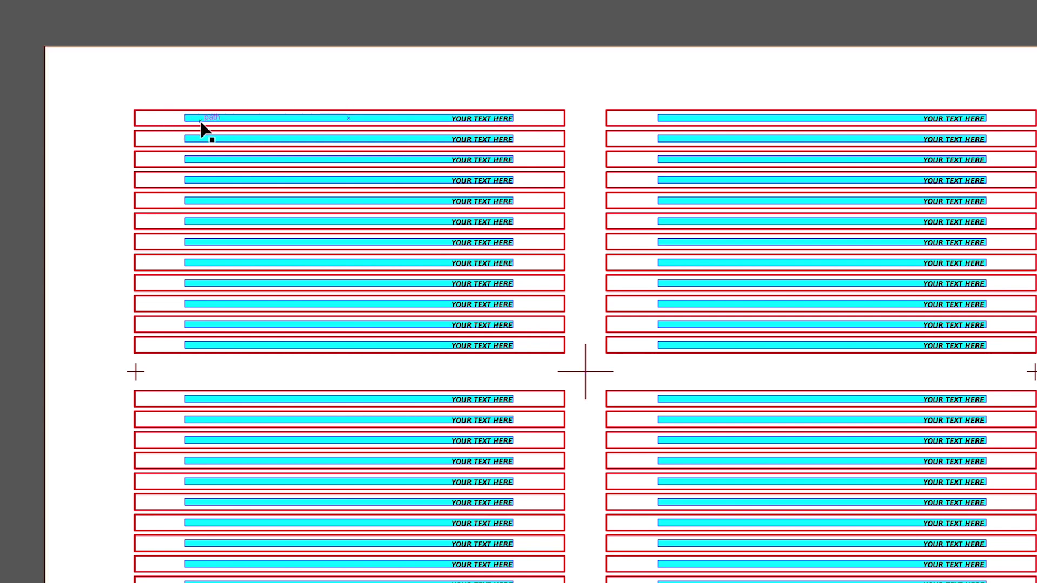
{"action": "left_click", "coordinate": [181, 119]}
{"action": "left_click", "coordinate": [139, 128]}
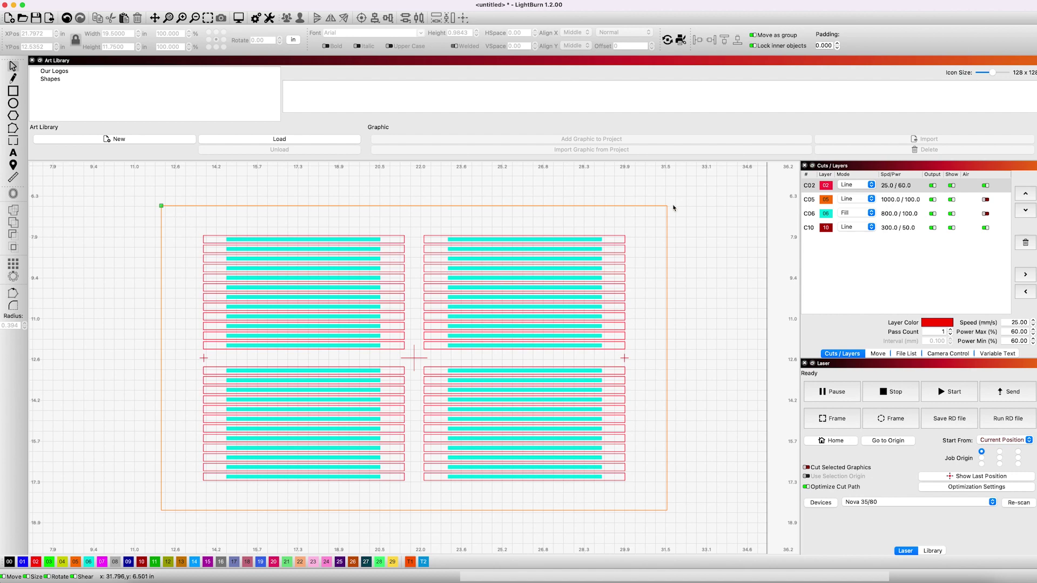
- Assign the orange outer border rectangle to tool layer T1 and deselect it
{"action": "left_click", "coordinate": [553, 511]}
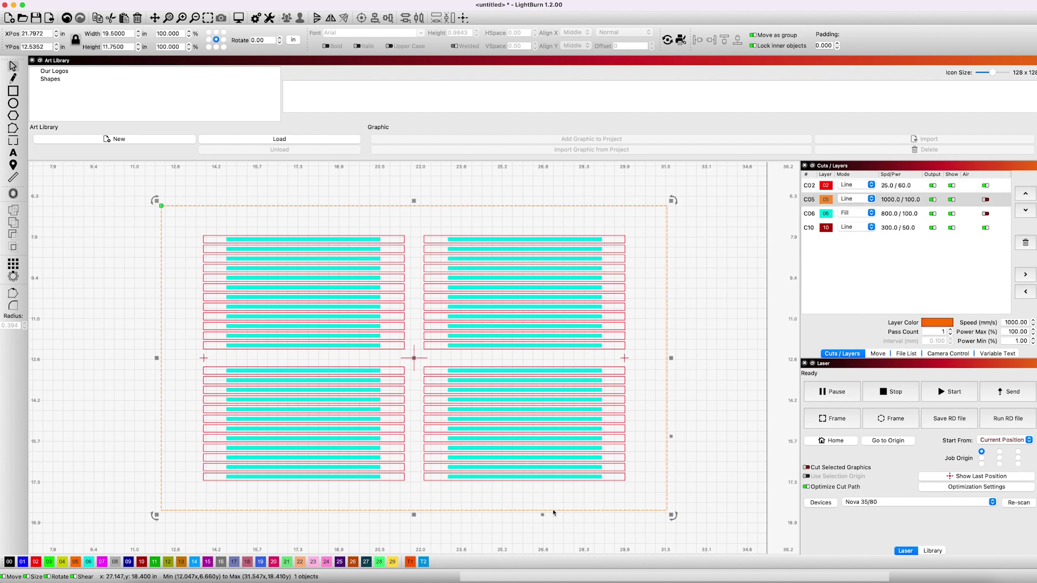
{"action": "left_click", "coordinate": [410, 562]}
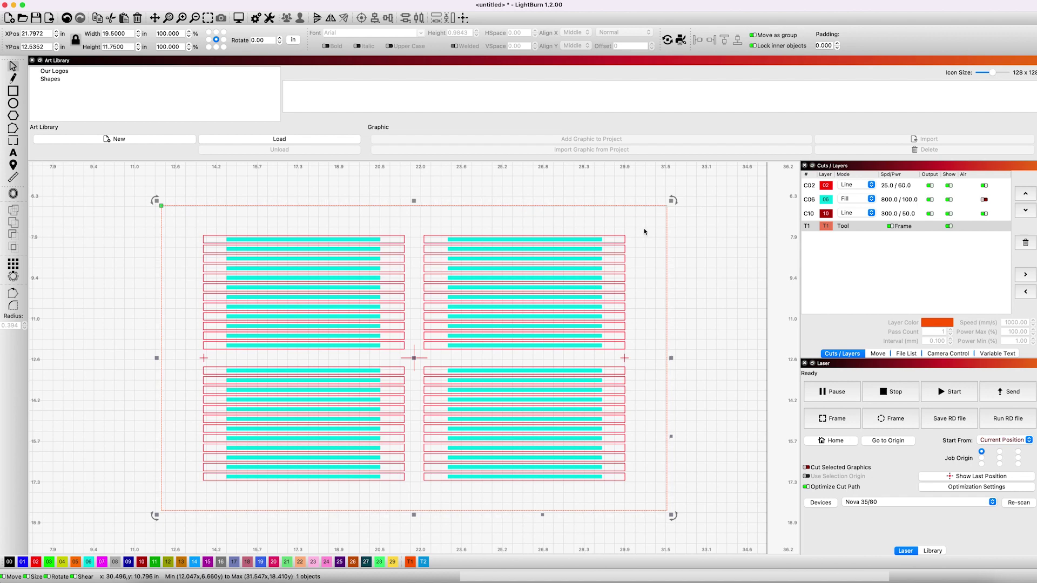
{"action": "left_click", "coordinate": [697, 221]}
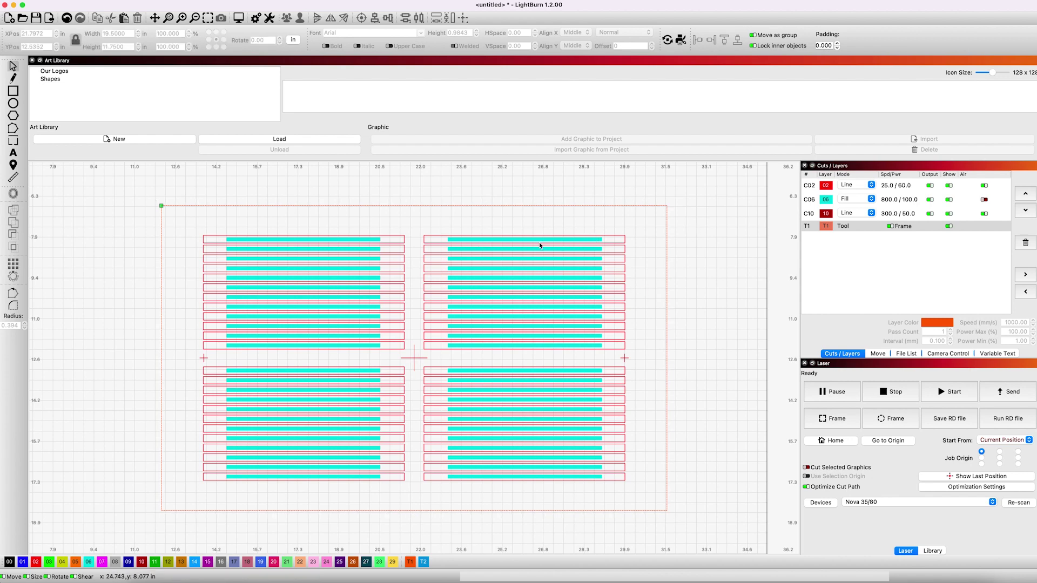
- Delete layer C06 and its cyan label bars, then check the remaining pencil outline array
{"action": "left_click", "coordinate": [825, 203]}
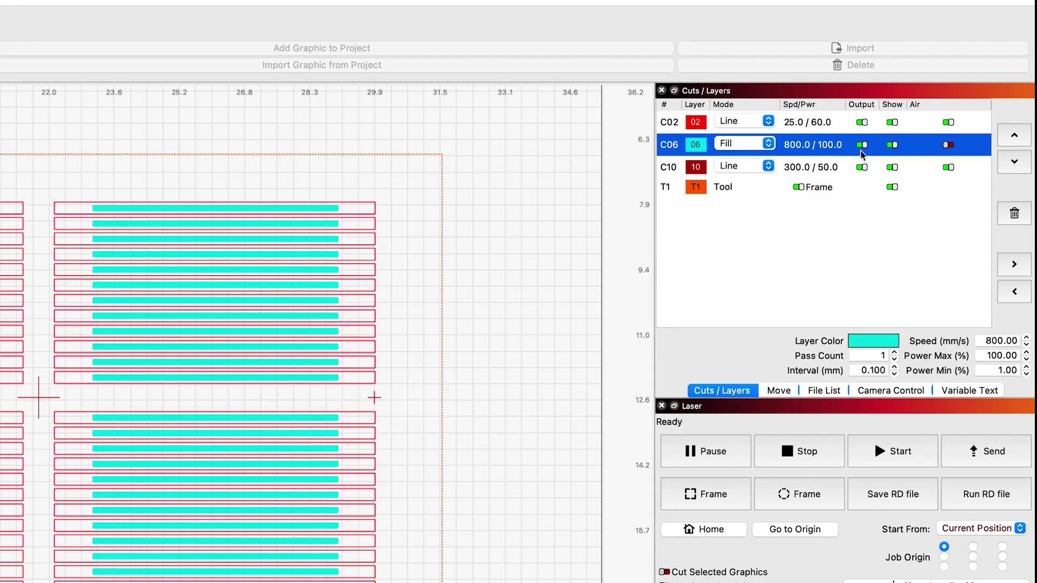
{"action": "left_click", "coordinate": [1020, 216]}
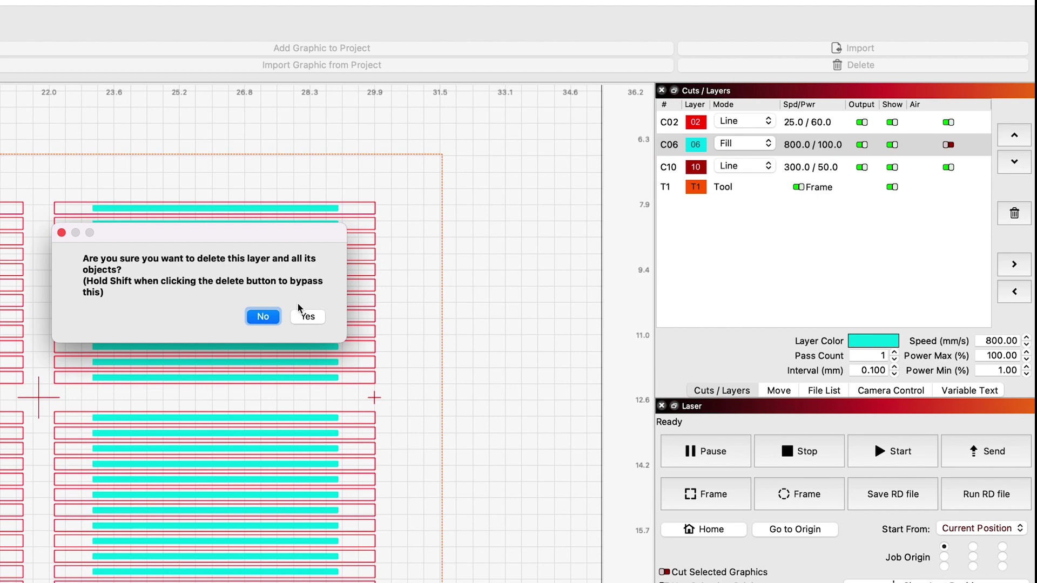
{"action": "left_click", "coordinate": [303, 315]}
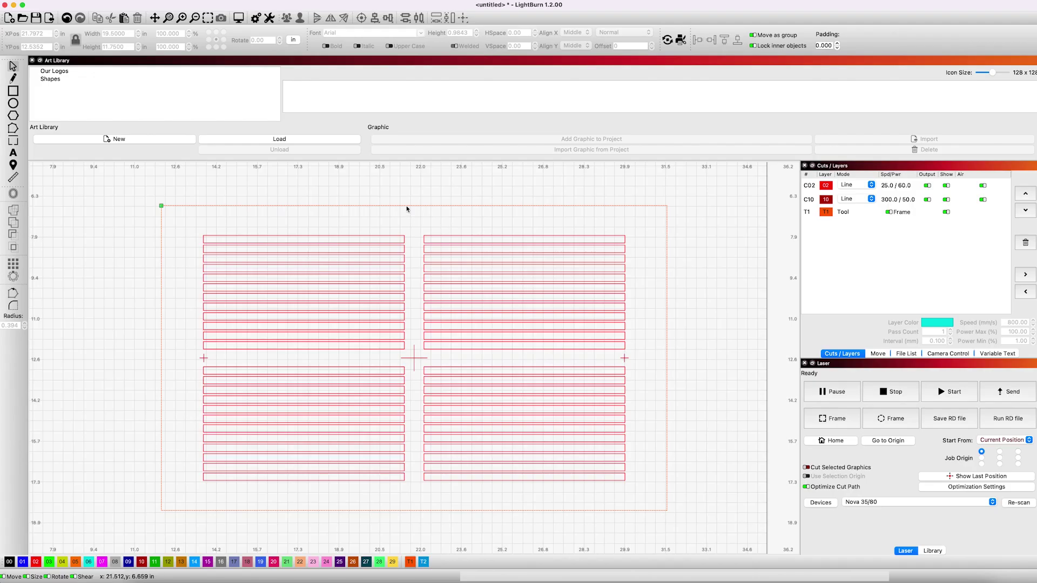
{"action": "left_click", "coordinate": [352, 237]}
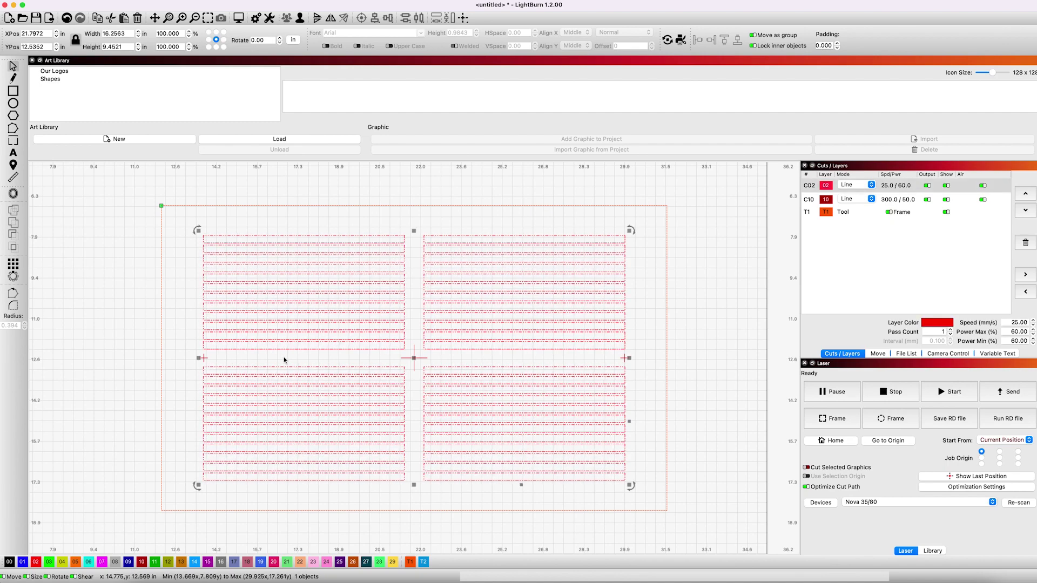
{"action": "left_click", "coordinate": [745, 363]}
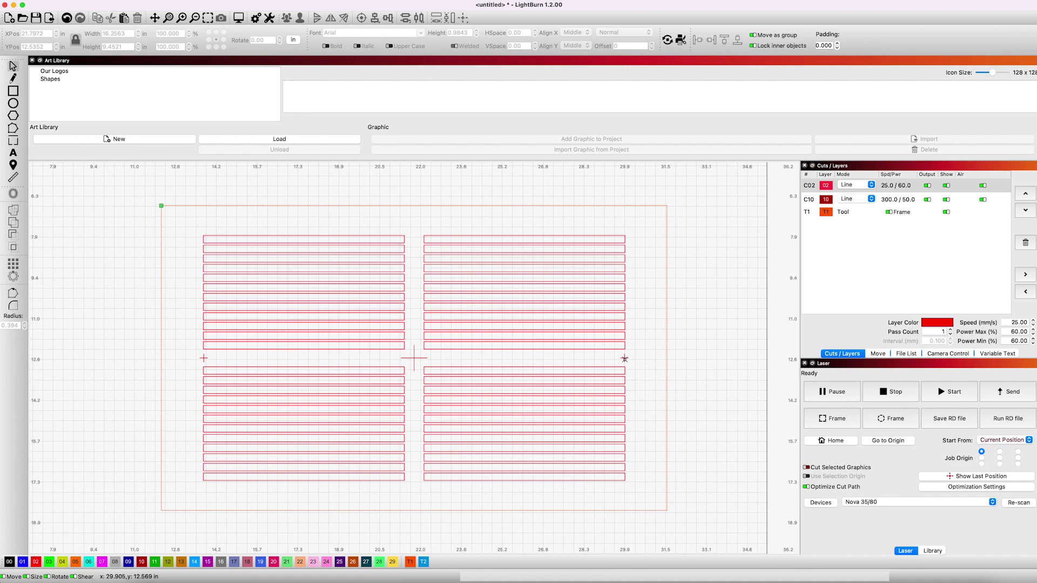
- Move crosshair layer C10 above C02 and confirm its Line settings of 300 mm/s and 50% power
{"action": "left_click", "coordinate": [624, 359]}
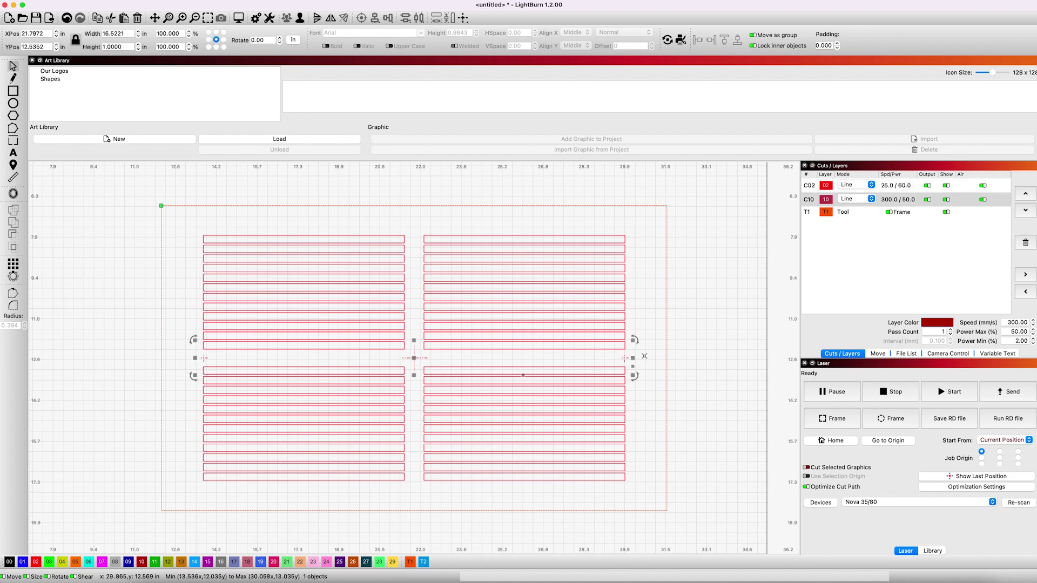
{"action": "left_click", "coordinate": [1025, 194]}
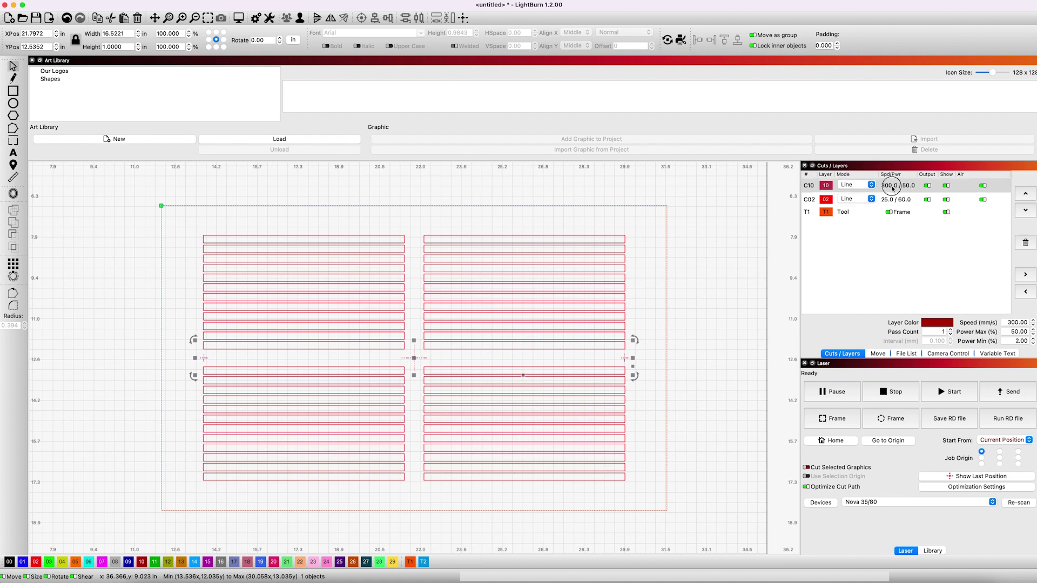
{"action": "double_click", "coordinate": [892, 187]}
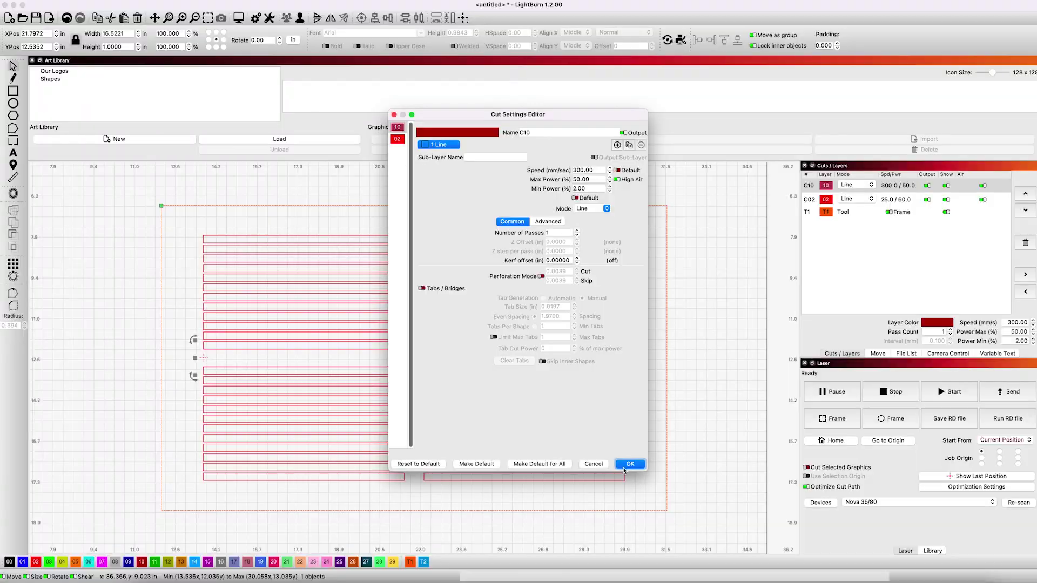
{"action": "key", "text": "Return"}
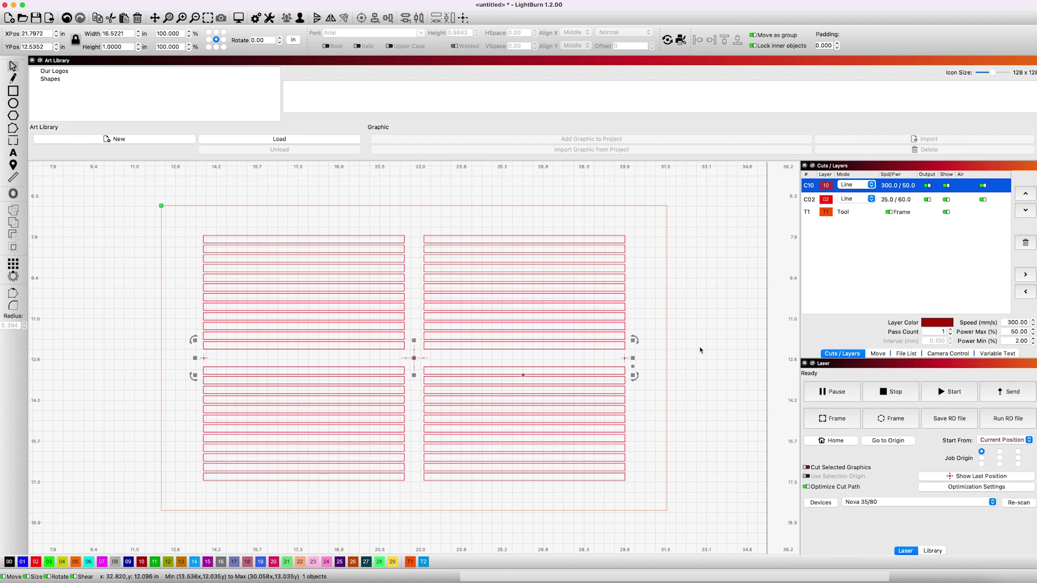
{"action": "left_click", "coordinate": [588, 351]}
{"action": "left_click", "coordinate": [890, 200]}
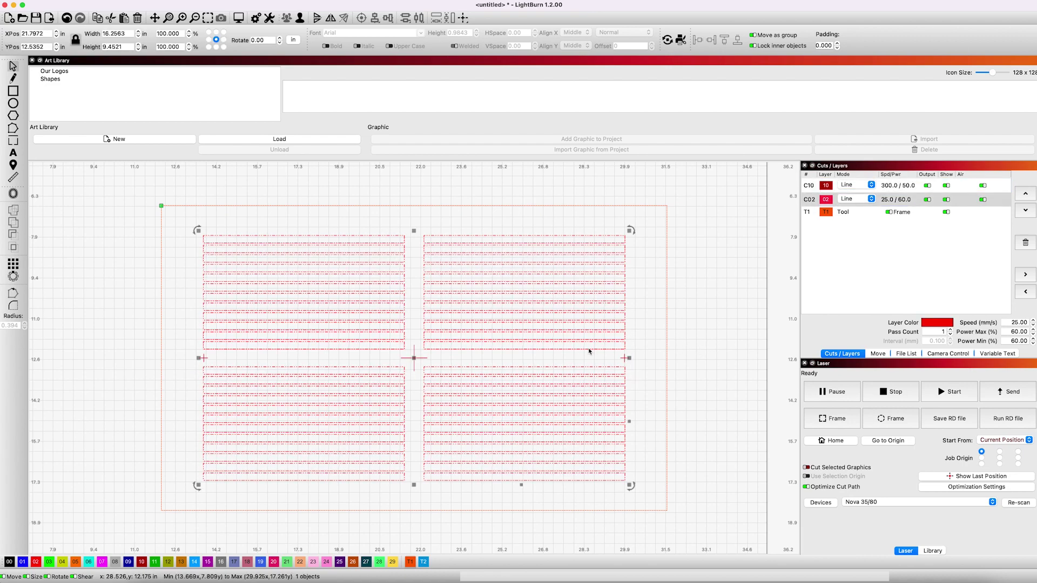
{"action": "double_click", "coordinate": [889, 200]}
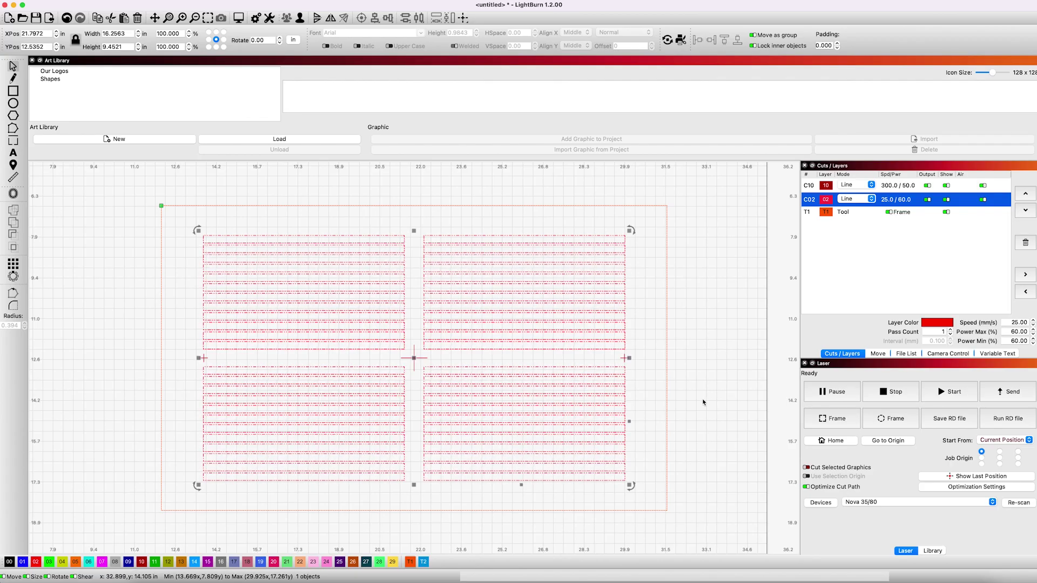
{"action": "left_click", "coordinate": [234, 221]}
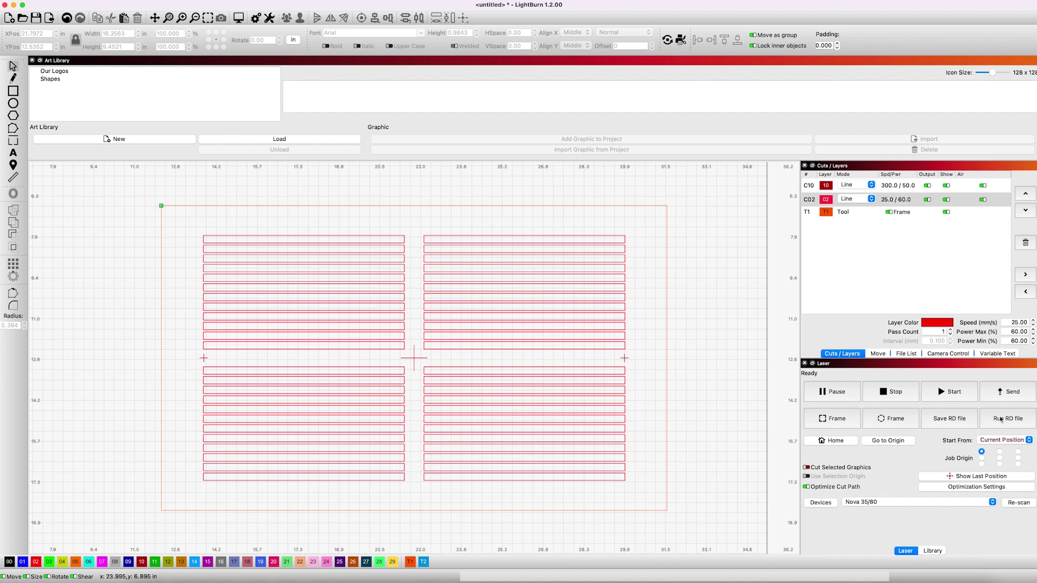
- Send the job to the laser as file 'pencil', starting from Current Position
{"action": "left_click", "coordinate": [1012, 440]}
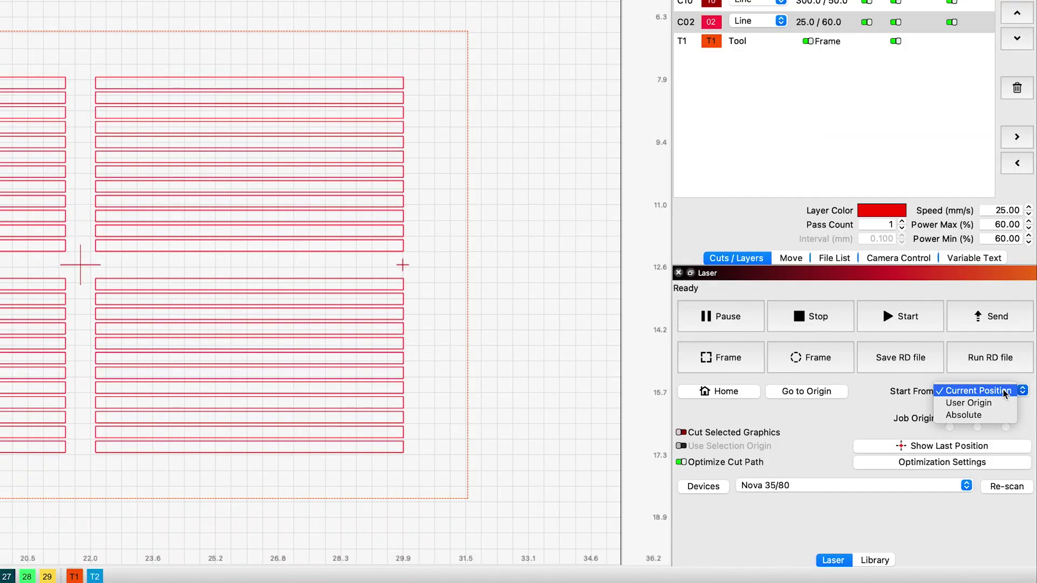
{"action": "left_click", "coordinate": [1006, 390]}
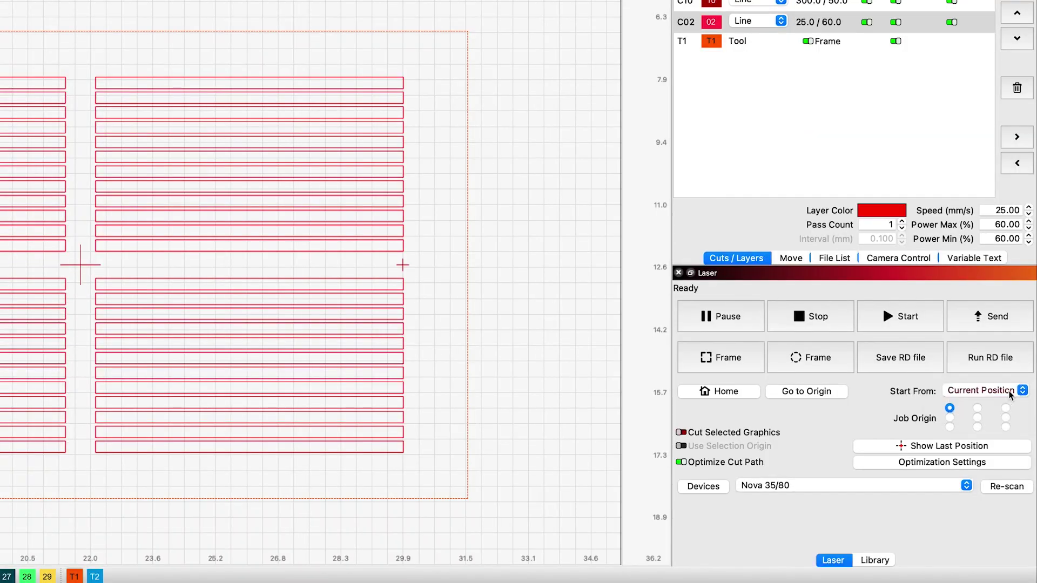
{"action": "left_click", "coordinate": [1011, 394]}
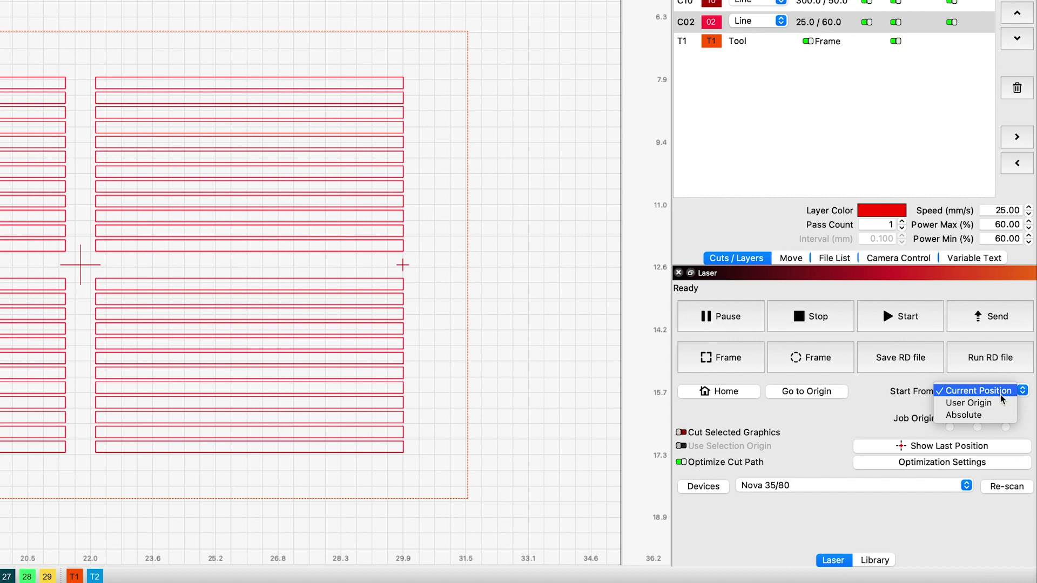
{"action": "left_click", "coordinate": [1005, 396]}
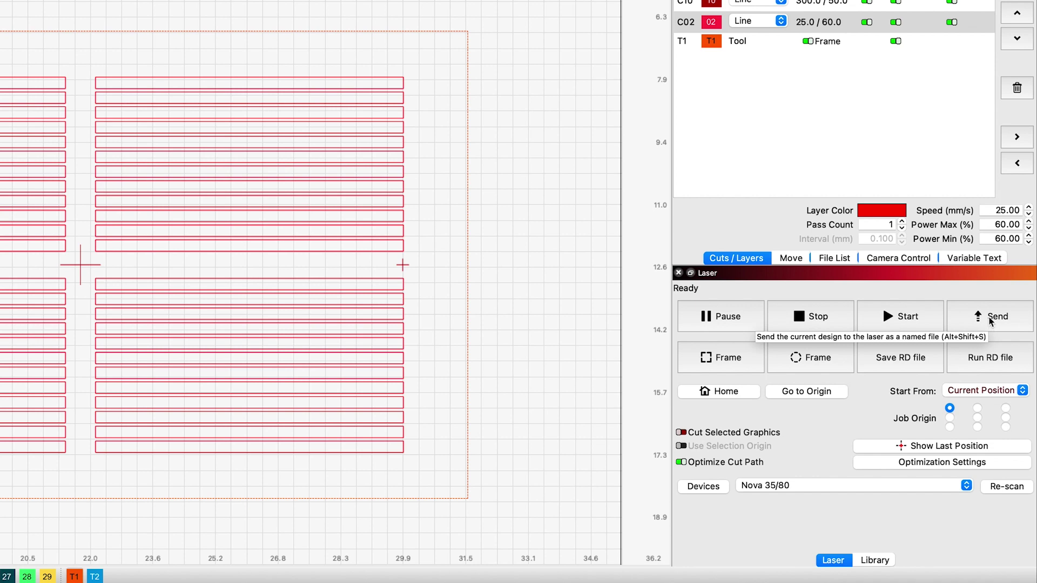
{"action": "left_click", "coordinate": [990, 320]}
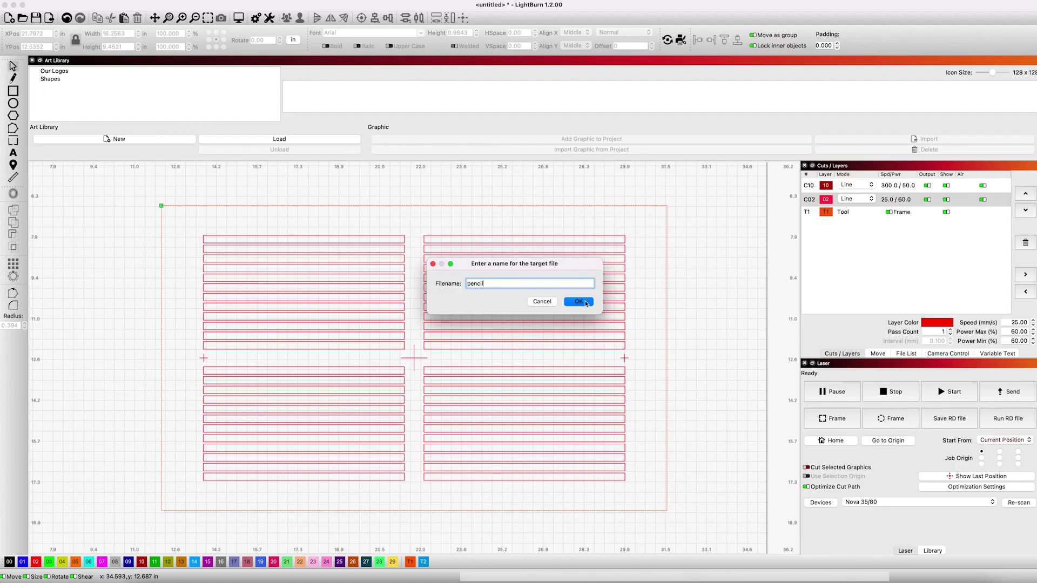
{"action": "left_click", "coordinate": [586, 303]}
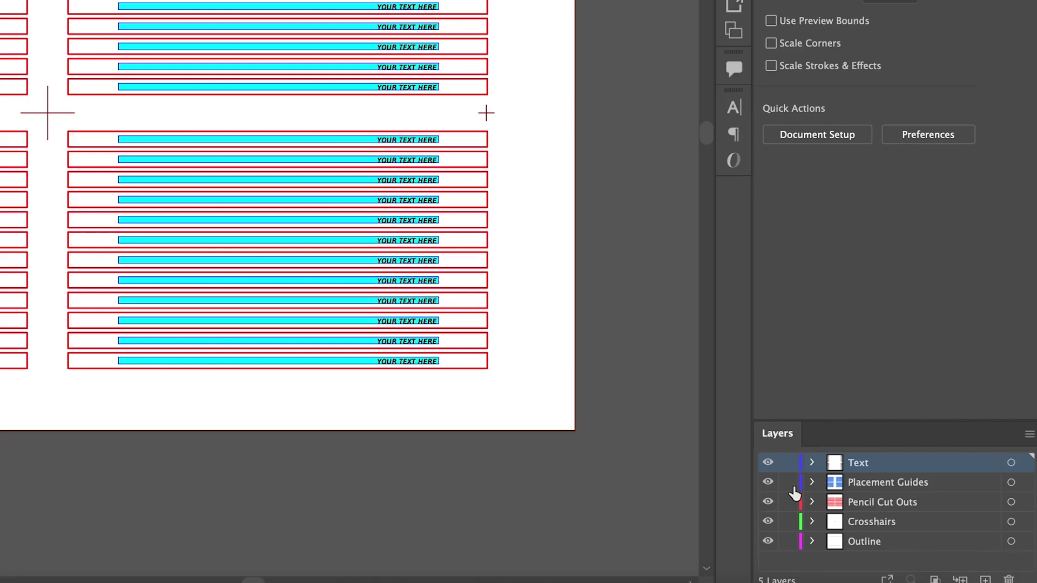
- Lock the Placement Guides layer and clear the selection
{"action": "left_click", "coordinate": [788, 482]}
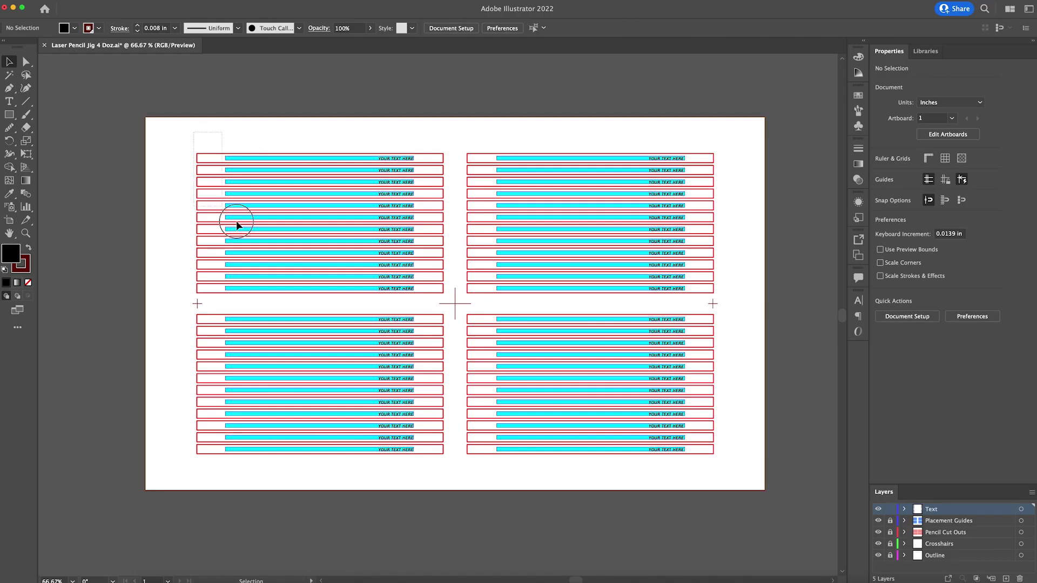
{"action": "left_click", "coordinate": [413, 240]}
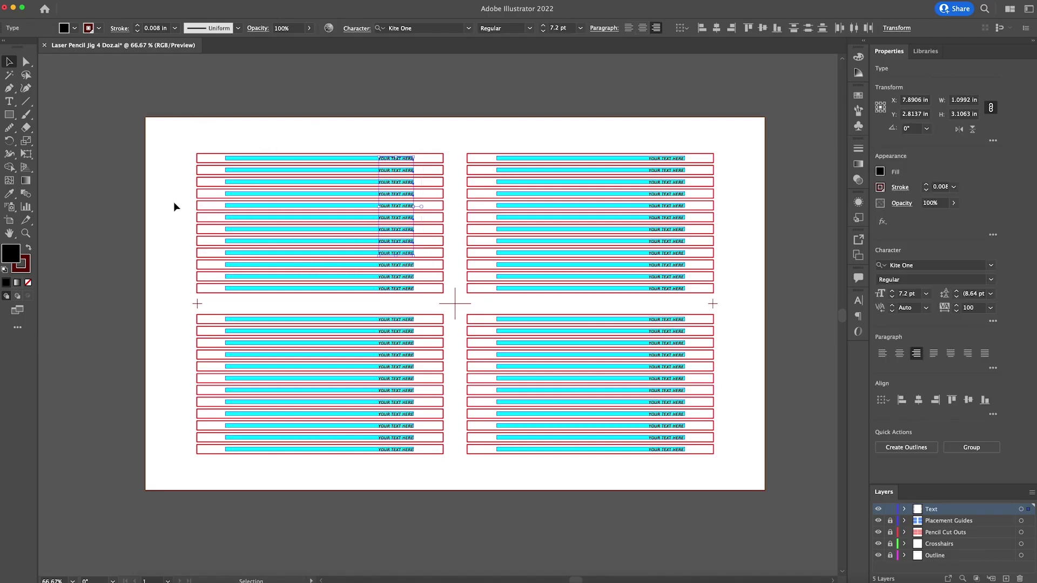
{"action": "left_click", "coordinate": [361, 95]}
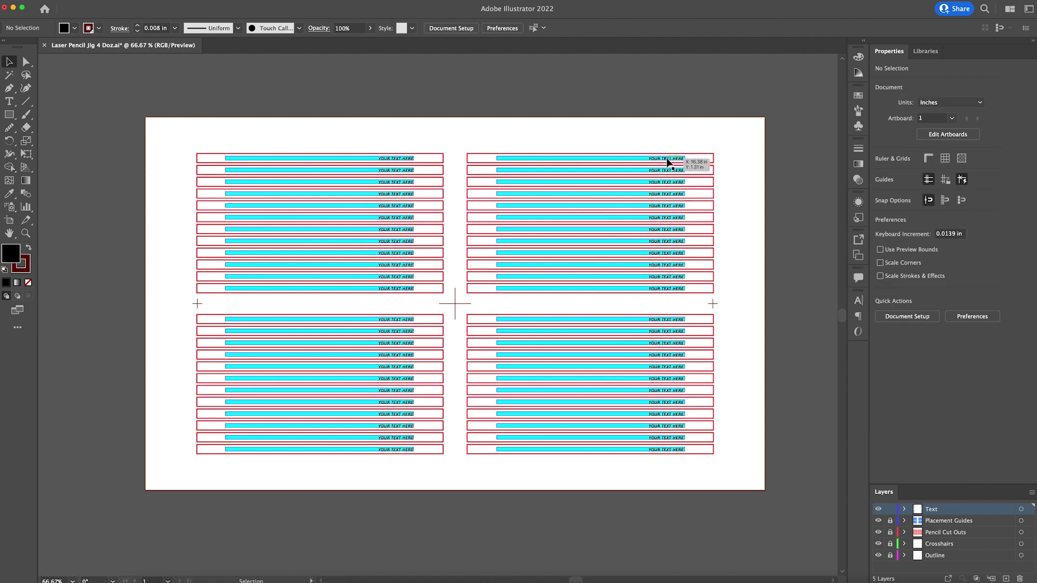
- Replace the top two right-hand placeholders with the customer's name, then bring up Find and Replace
{"action": "left_click", "coordinate": [668, 159]}
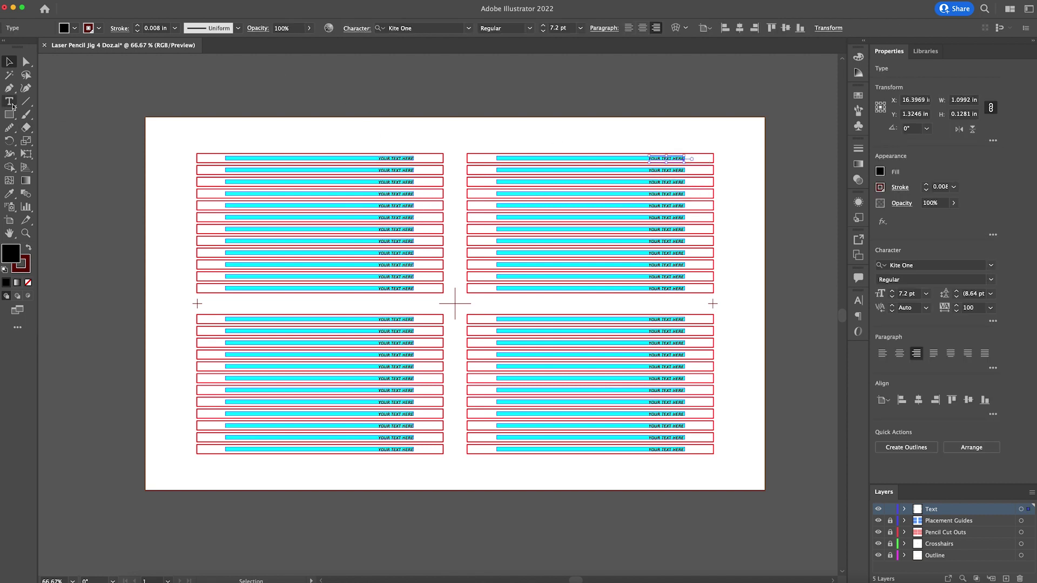
{"action": "left_click", "coordinate": [11, 104]}
{"action": "triple_click", "coordinate": [675, 158]}
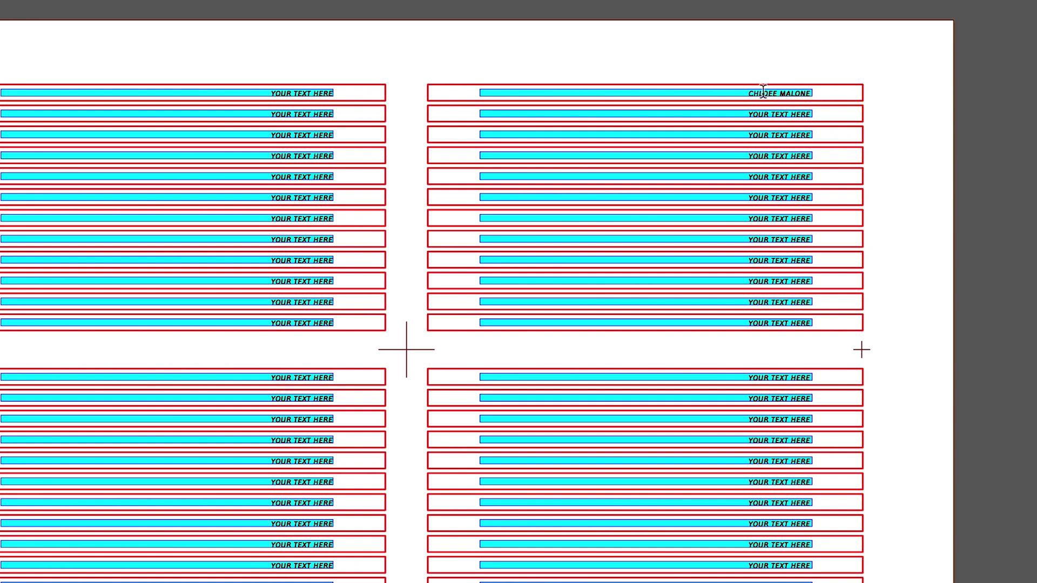
{"action": "triple_click", "coordinate": [775, 94]}
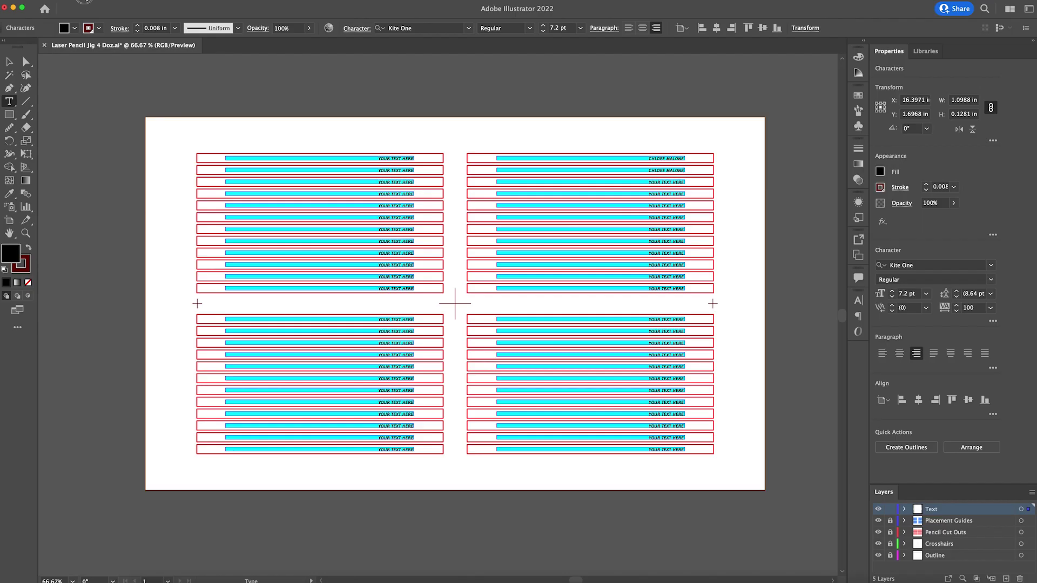
{"action": "left_click", "coordinate": [84, 2]}
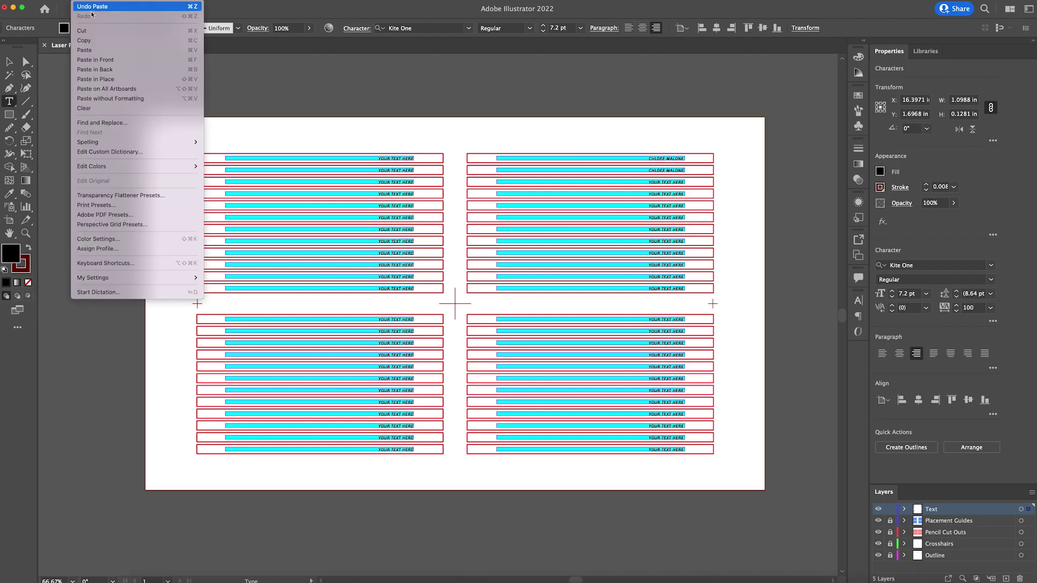
{"action": "left_click", "coordinate": [115, 123]}
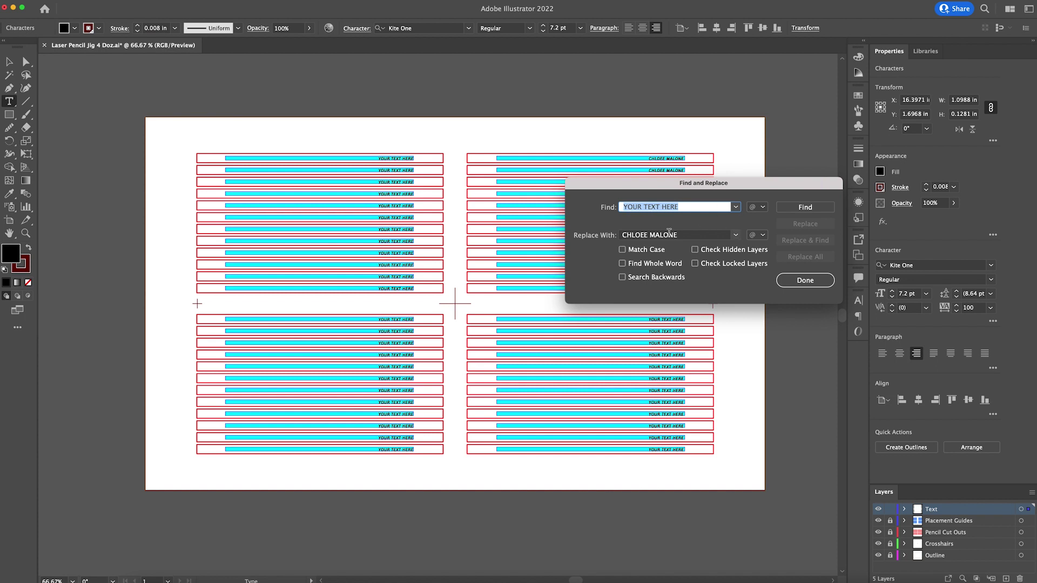
- Replace All to swap YOUR TEXT HERE for the name in all 48 labels, then close the dialog
{"action": "left_click", "coordinate": [683, 234]}
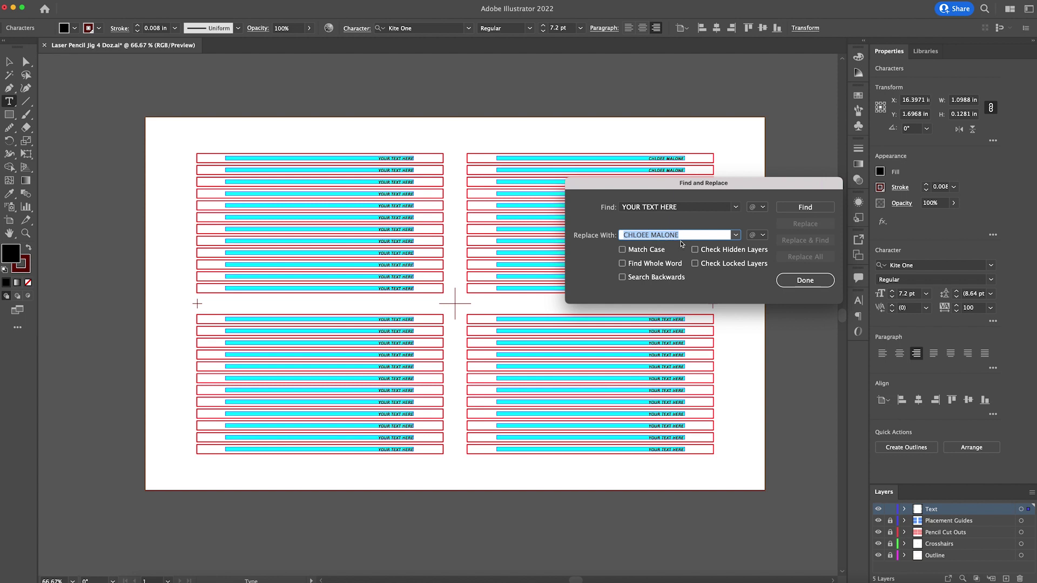
{"action": "left_click", "coordinate": [805, 208]}
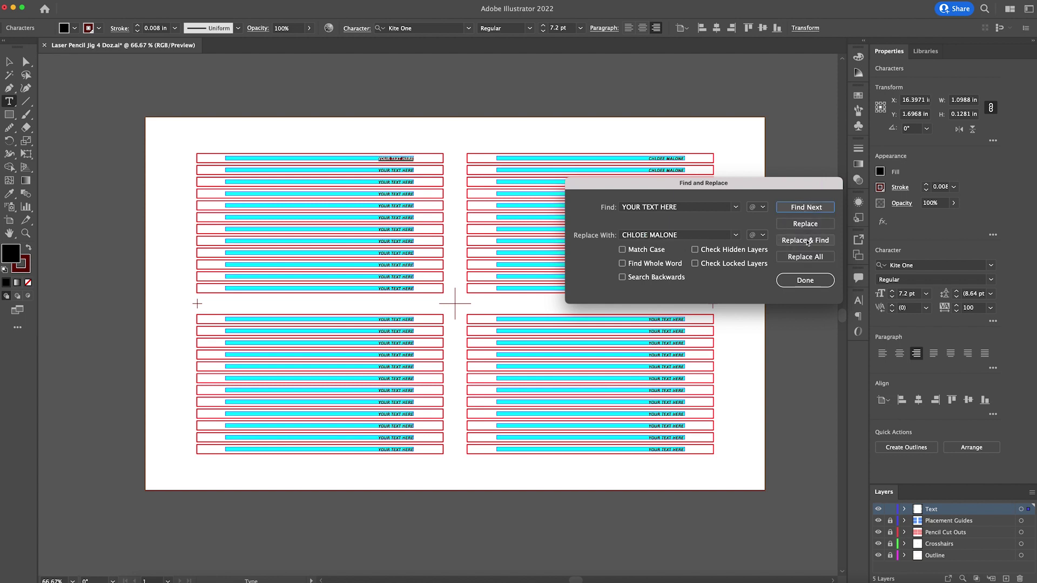
{"action": "left_click", "coordinate": [806, 257]}
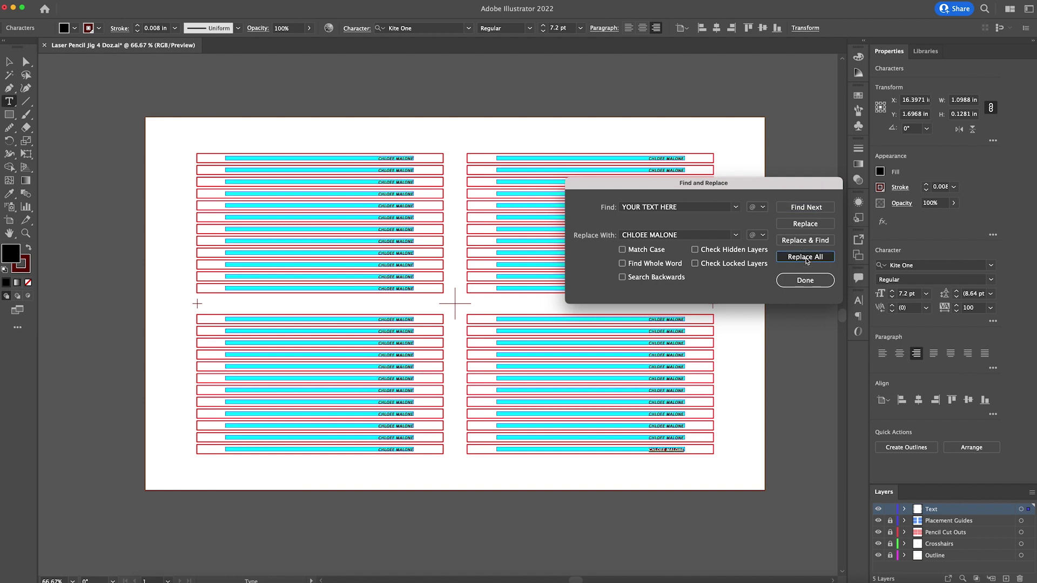
{"action": "left_click", "coordinate": [769, 260]}
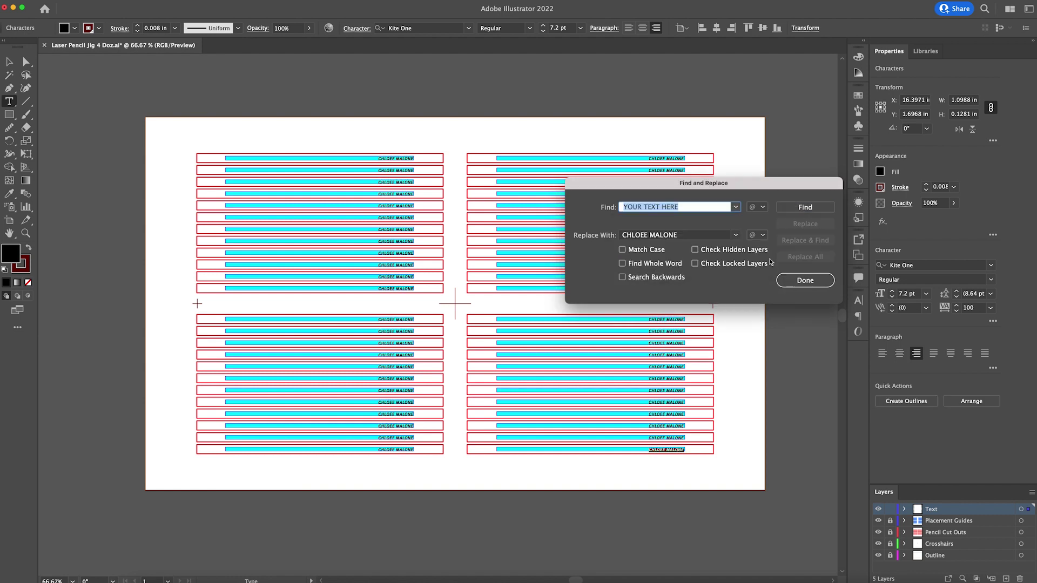
{"action": "left_click", "coordinate": [814, 286]}
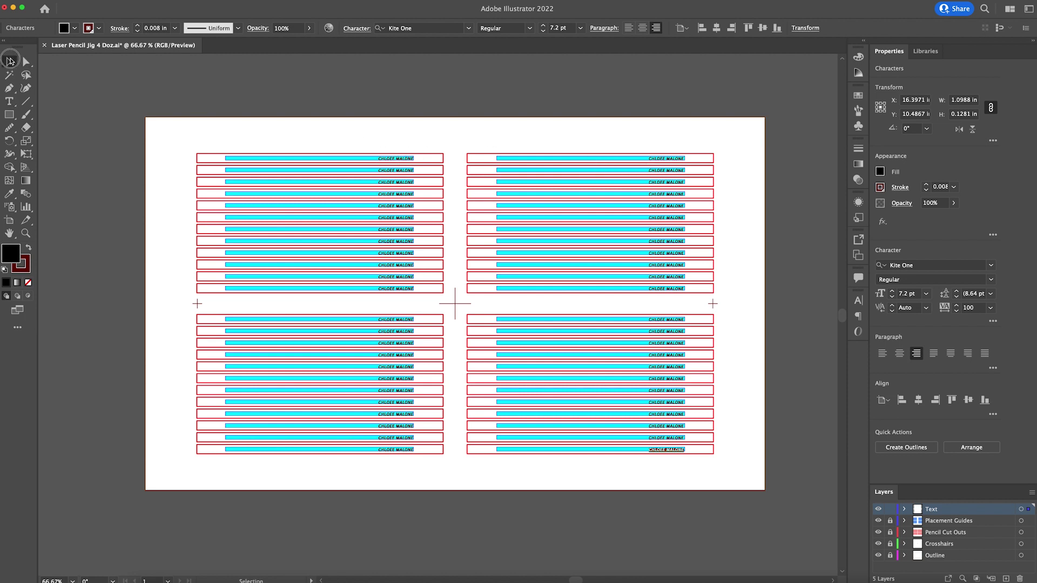
- Shift the twelve upper-left names to the left of their labels
{"action": "left_click", "coordinate": [10, 61]}
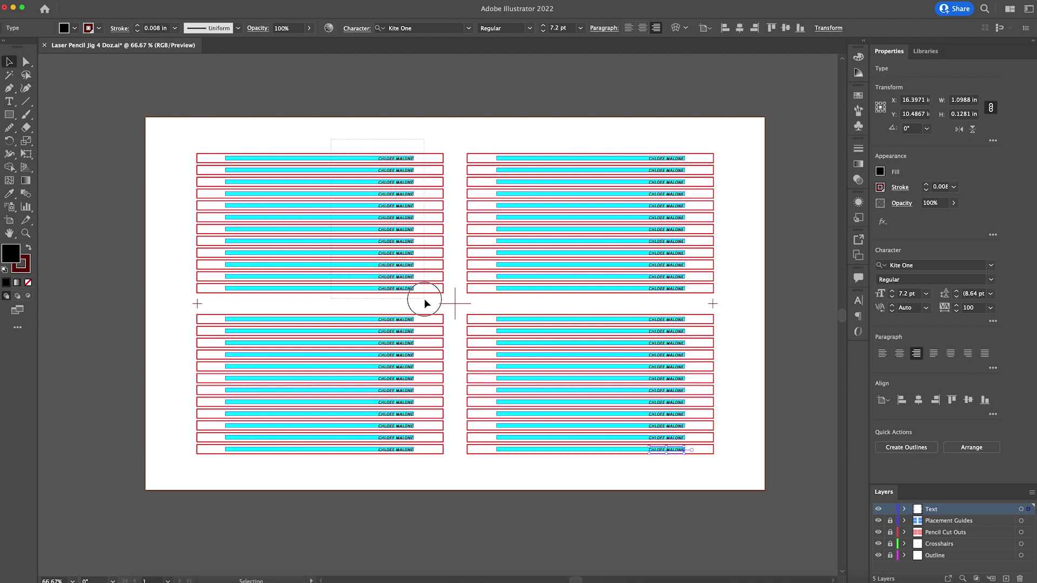
{"action": "left_click_drag", "start_coordinate": [331, 139], "coordinate": [424, 300]}
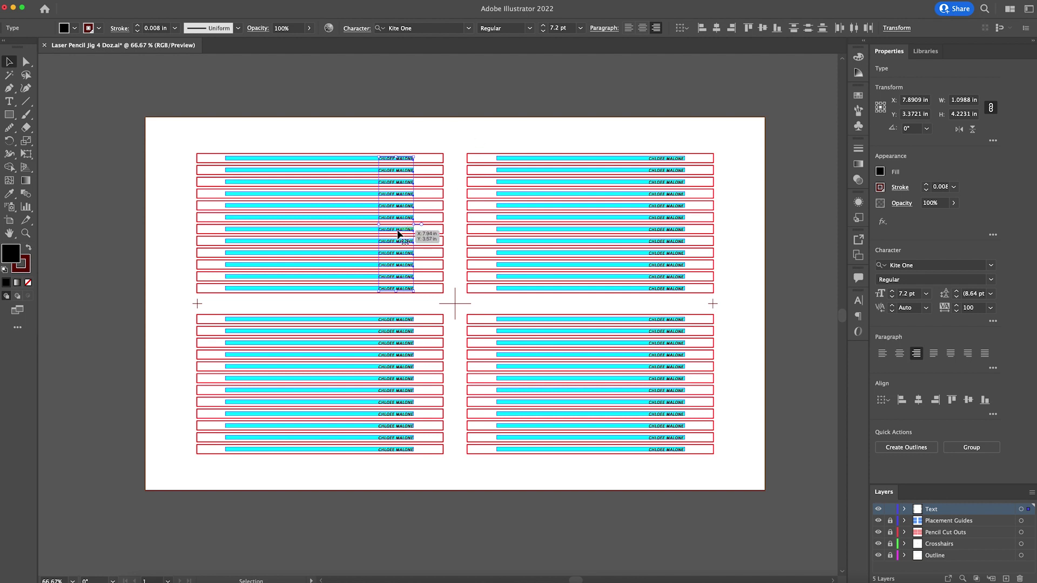
{"action": "left_click_drag", "start_coordinate": [396, 229], "coordinate": [248, 252]}
{"action": "left_click", "coordinate": [279, 96]}
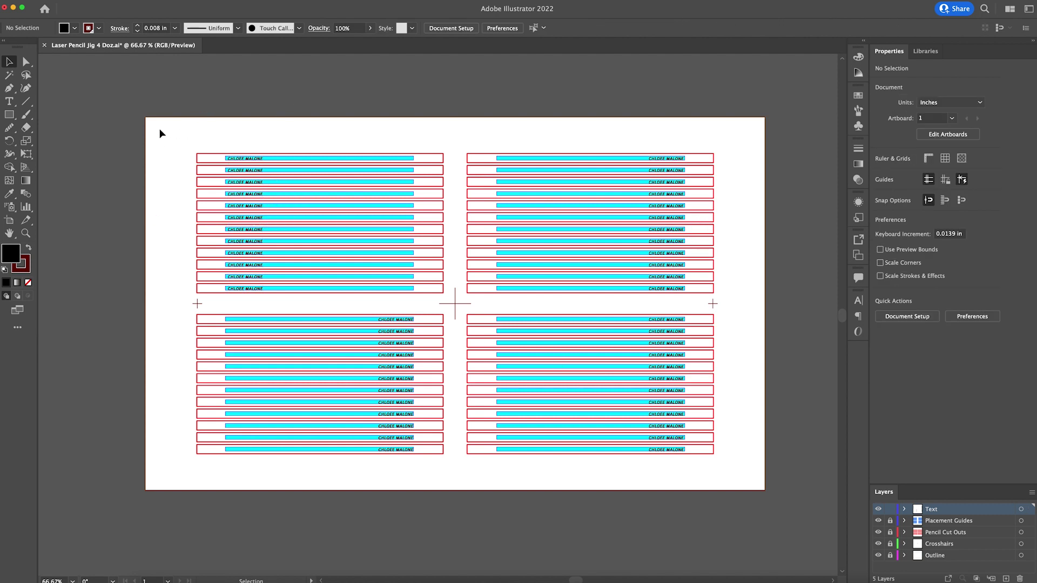
- Delete the 24 left-column names and the twelve lower-right names
{"action": "left_click_drag", "start_coordinate": [160, 134], "coordinate": [411, 460]}
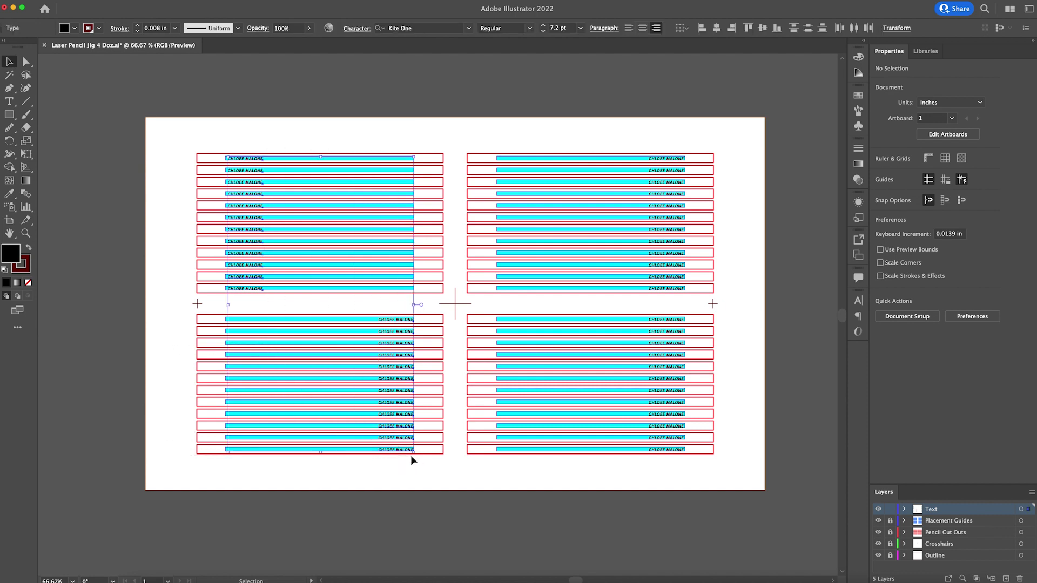
{"action": "key", "text": "Delete"}
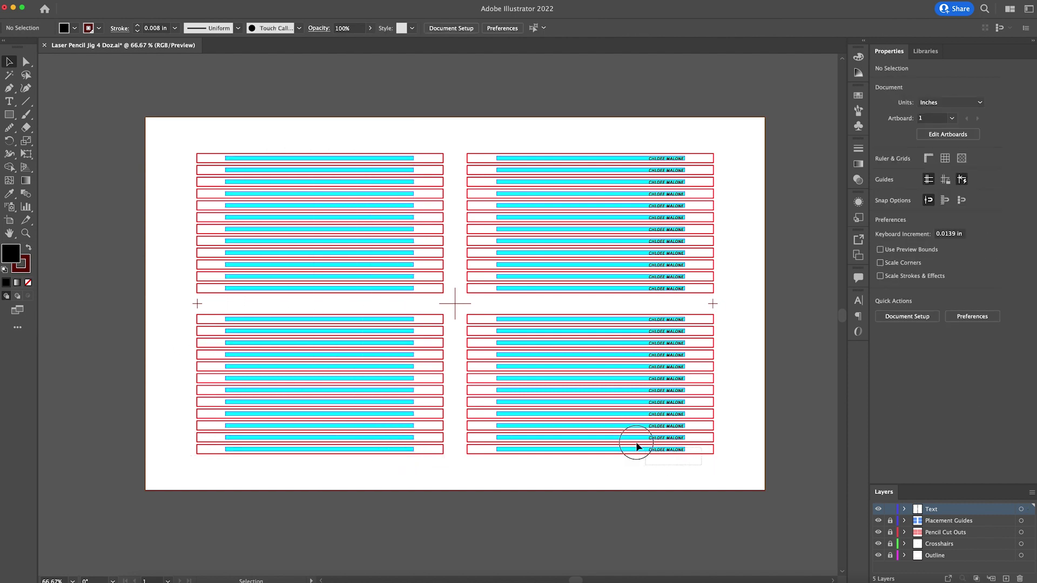
{"action": "left_click_drag", "start_coordinate": [637, 446], "coordinate": [661, 318]}
{"action": "key", "text": "Delete"}
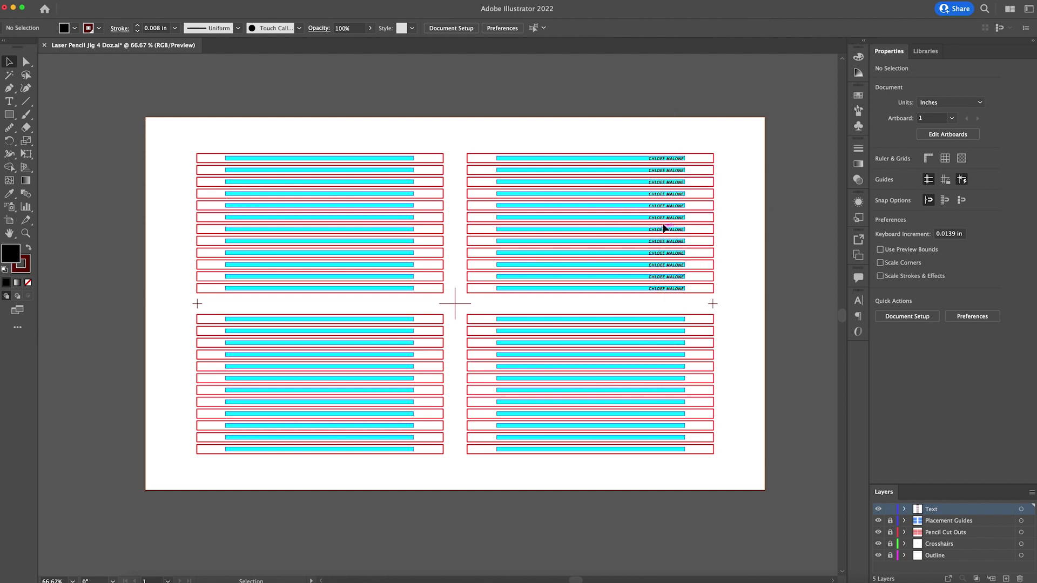
- Set the twelve upper-right names to Noteworthy Bold, convert them to outlines and unite the letters
{"action": "left_click_drag", "start_coordinate": [634, 137], "coordinate": [698, 300]}
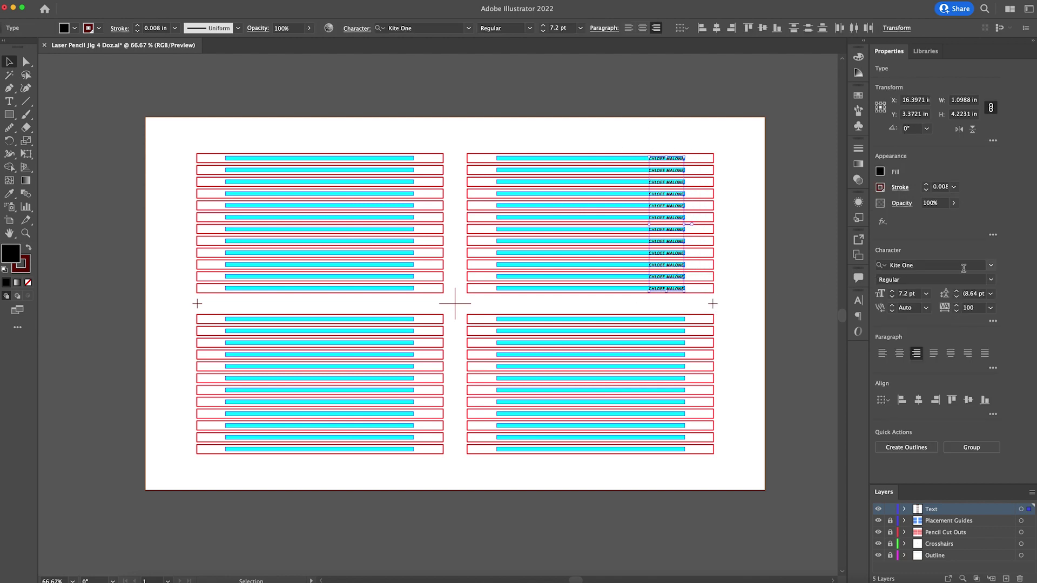
{"action": "left_click", "coordinate": [991, 265]}
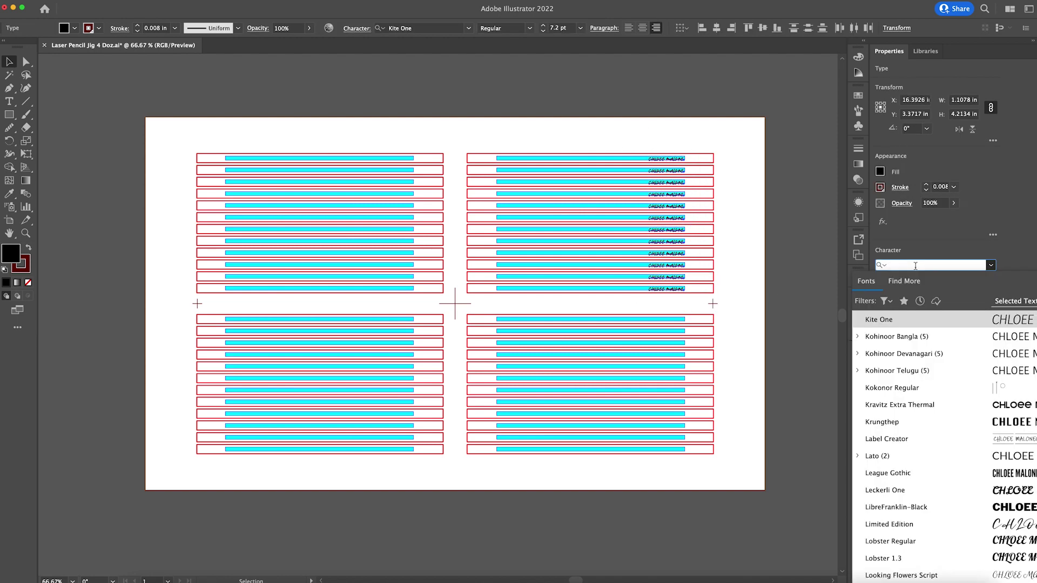
{"action": "type", "text": "NOTE"}
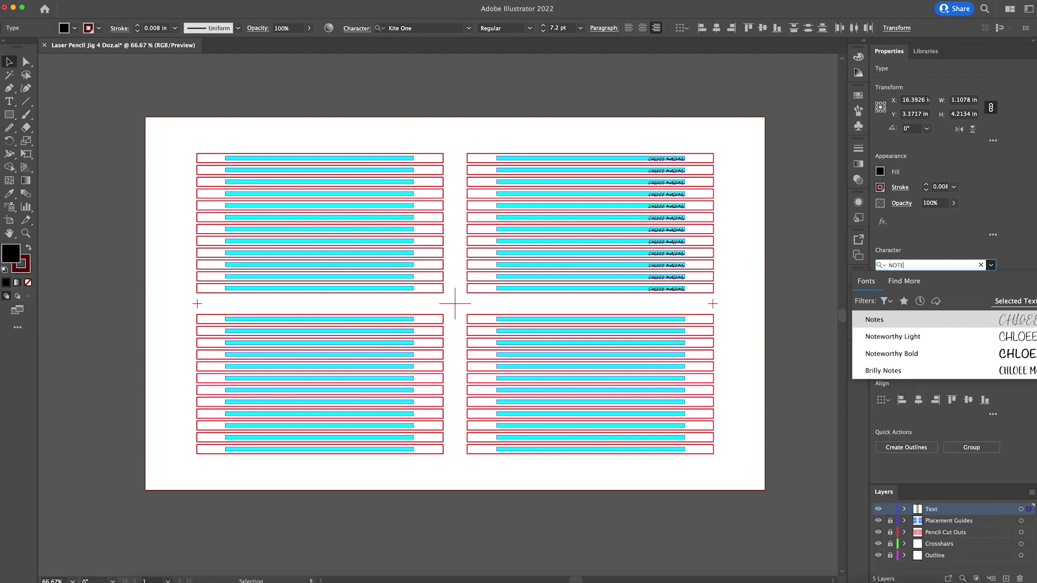
{"action": "left_click", "coordinate": [918, 354]}
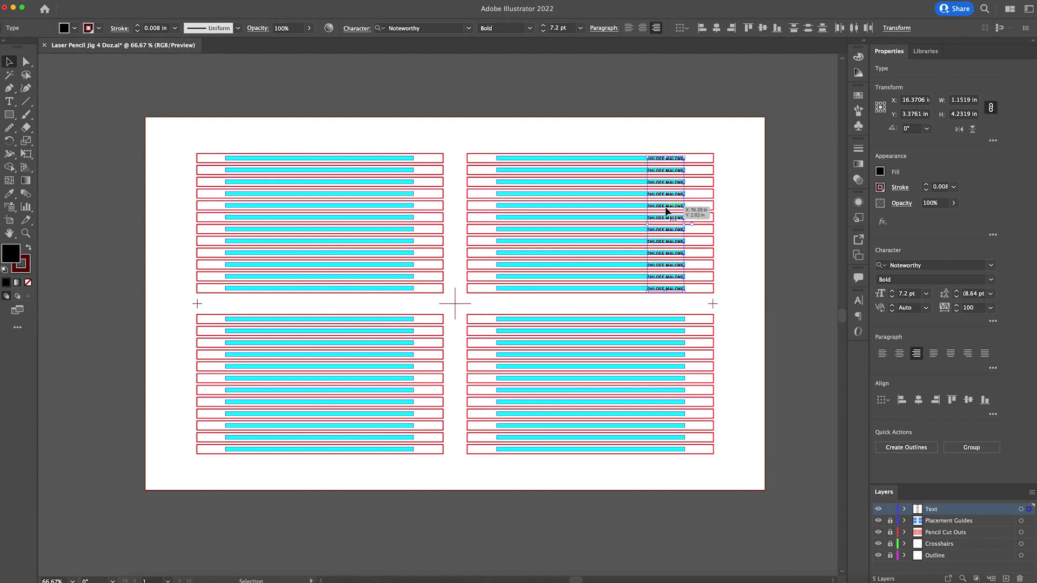
{"action": "right_click", "coordinate": [666, 211]}
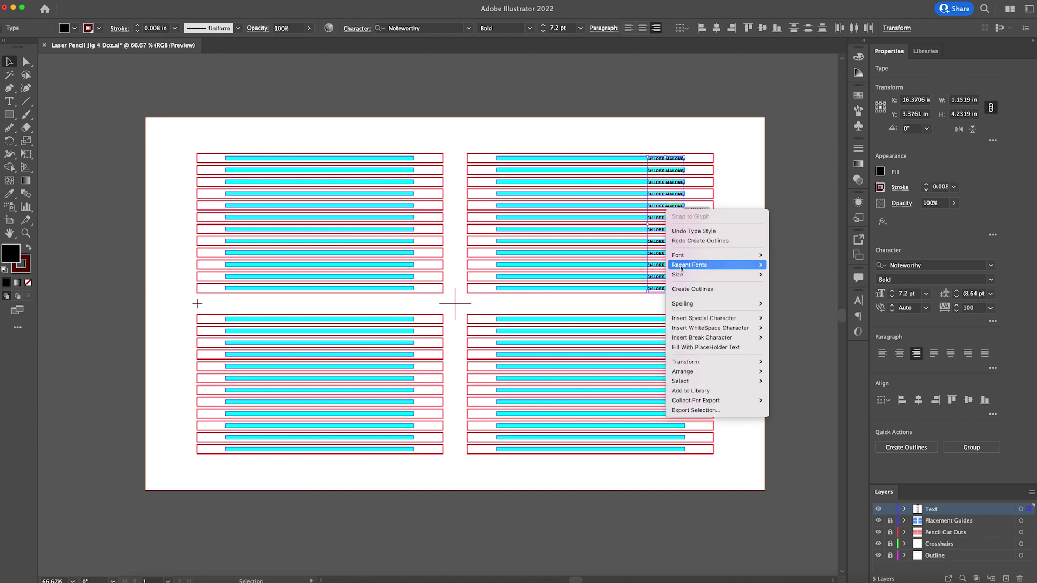
{"action": "left_click", "coordinate": [688, 291]}
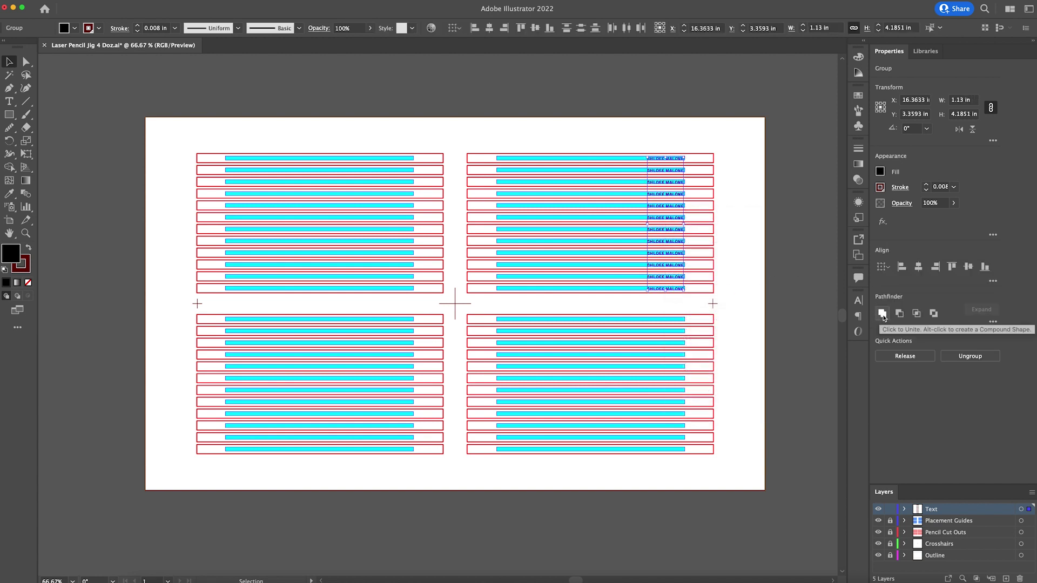
{"action": "left_click", "coordinate": [882, 314]}
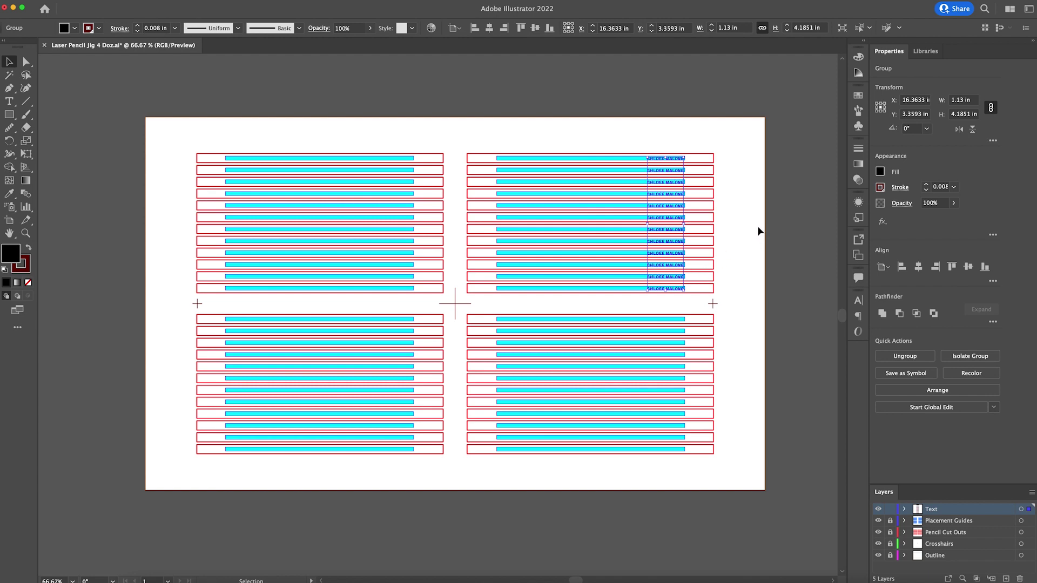
{"action": "left_click", "coordinate": [773, 226]}
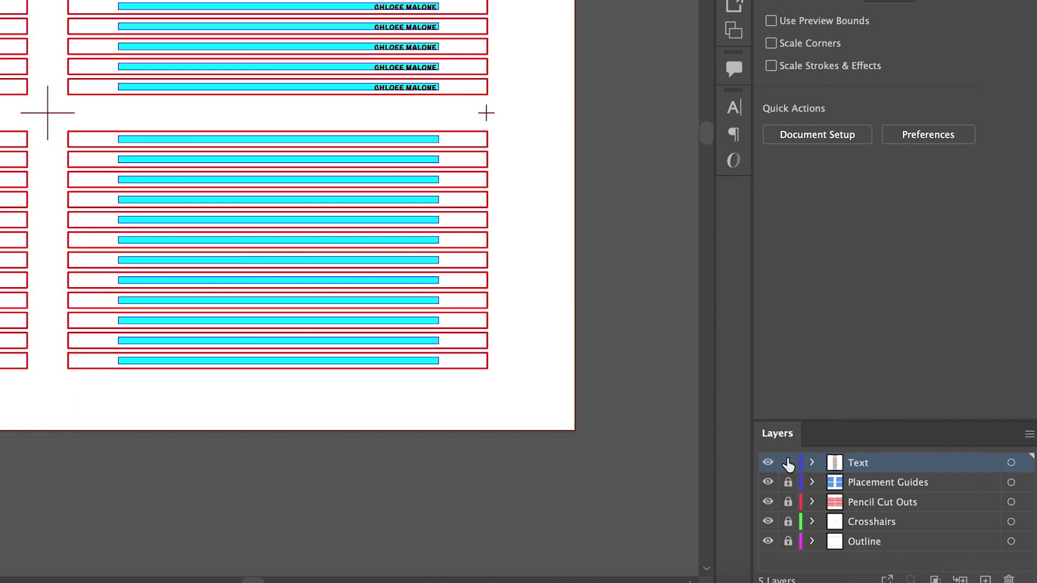
- Unlock Placement Guides, Pencil Cut Outs, Crosshairs and Outline layers, making Placement Guides active
{"action": "left_click", "coordinate": [890, 520]}
{"action": "left_click", "coordinate": [890, 532]}
{"action": "left_click", "coordinate": [790, 522]}
{"action": "left_click", "coordinate": [788, 541]}
{"action": "left_click", "coordinate": [869, 486]}
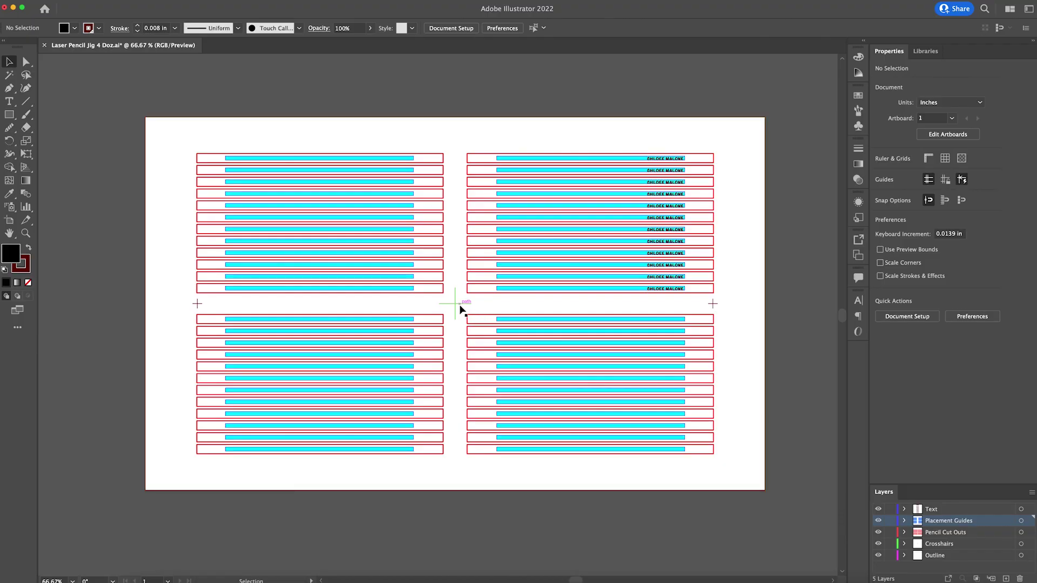
- Save the jig as a new Adobe Illustrator (ai) file in the PENCILS folder with default options
{"action": "key", "text": "super+shift+s"}
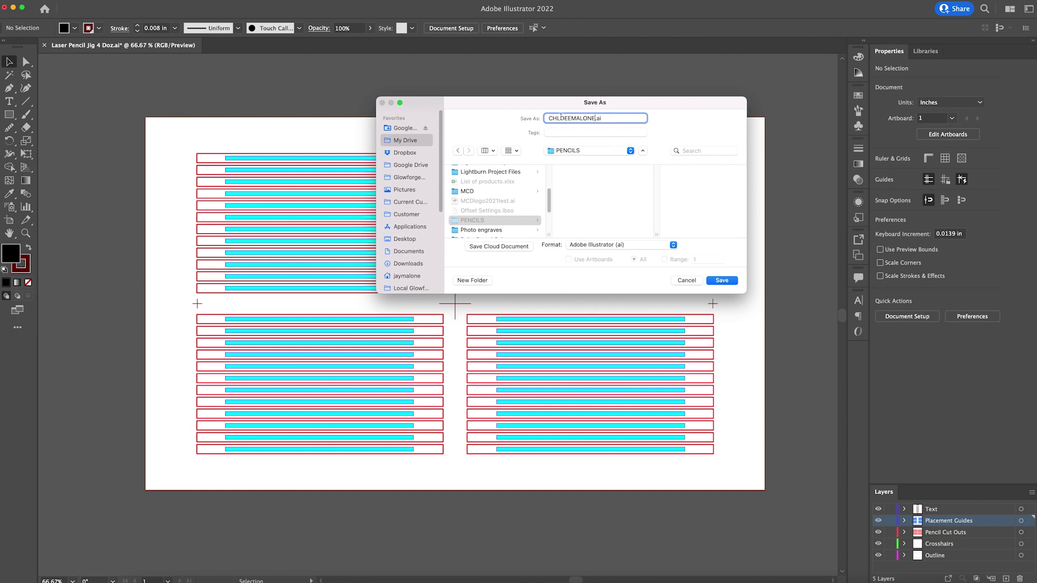
{"action": "left_click", "coordinate": [602, 246]}
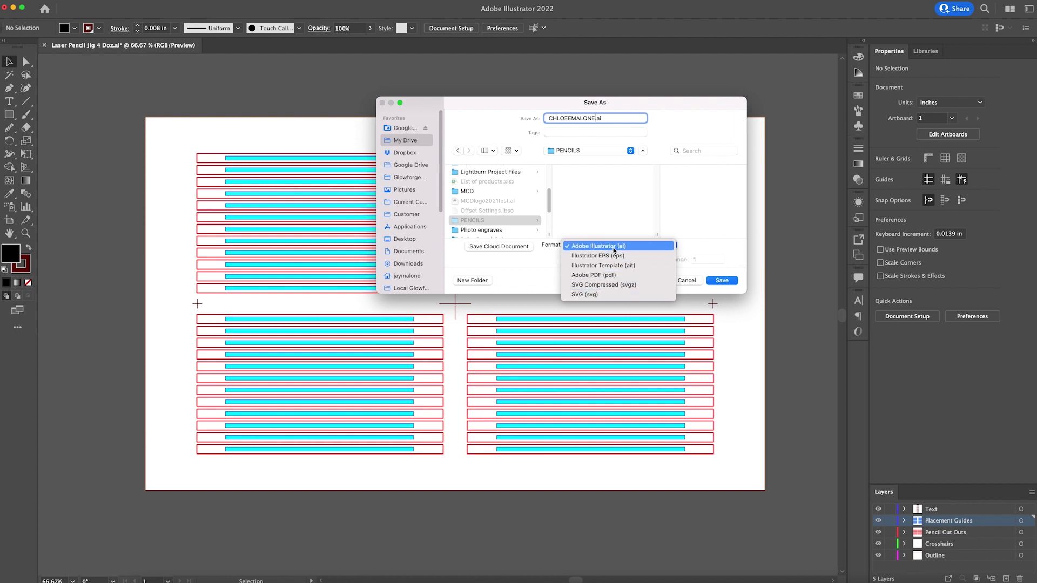
{"action": "left_click", "coordinate": [615, 247]}
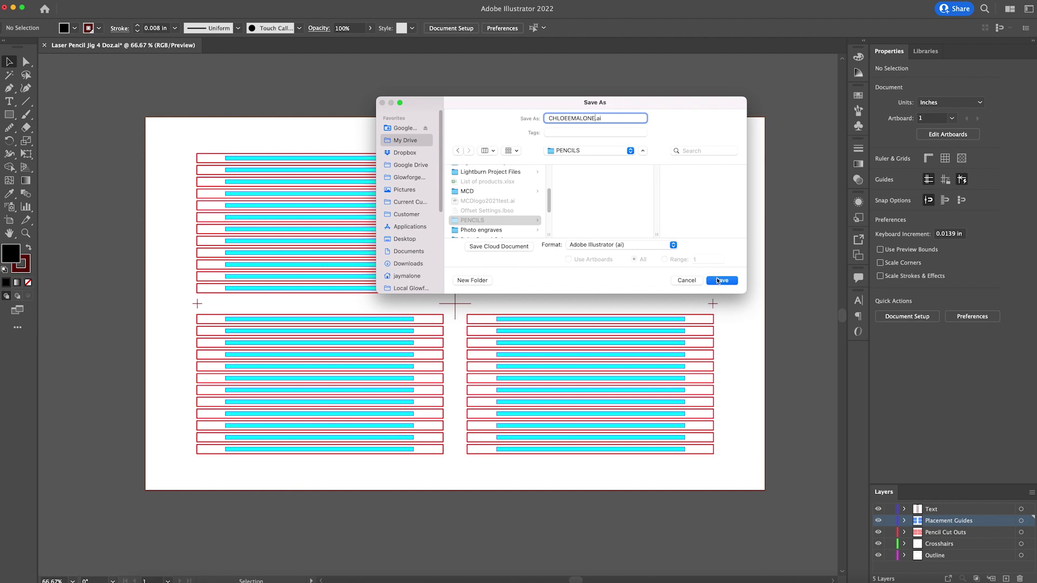
{"action": "left_click", "coordinate": [718, 281]}
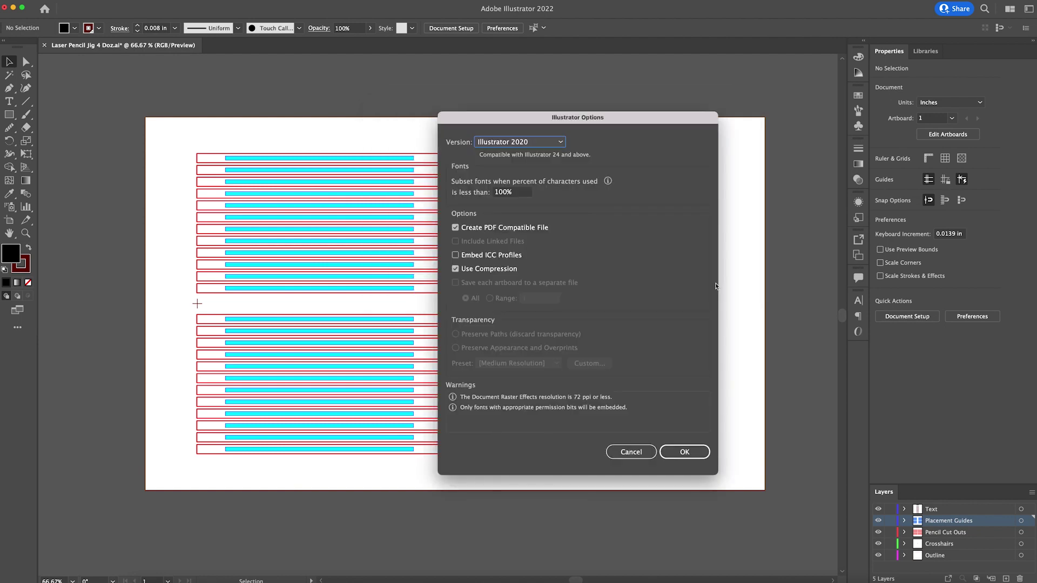
{"action": "left_click", "coordinate": [681, 453]}
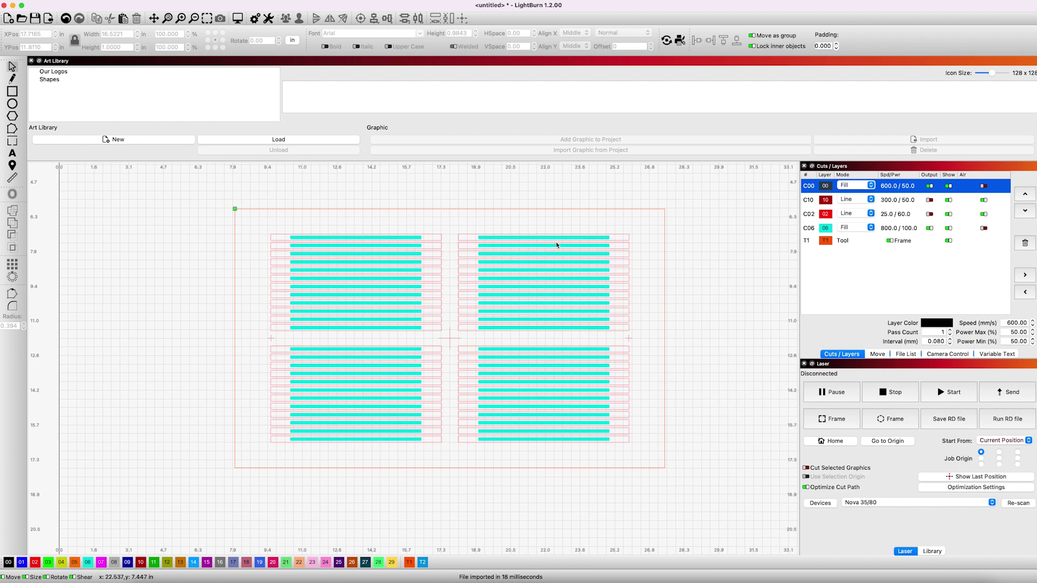
- Delete layers C06 and C02 with their objects, keeping the C00 names, C10 and T1
{"action": "left_click", "coordinate": [891, 229]}
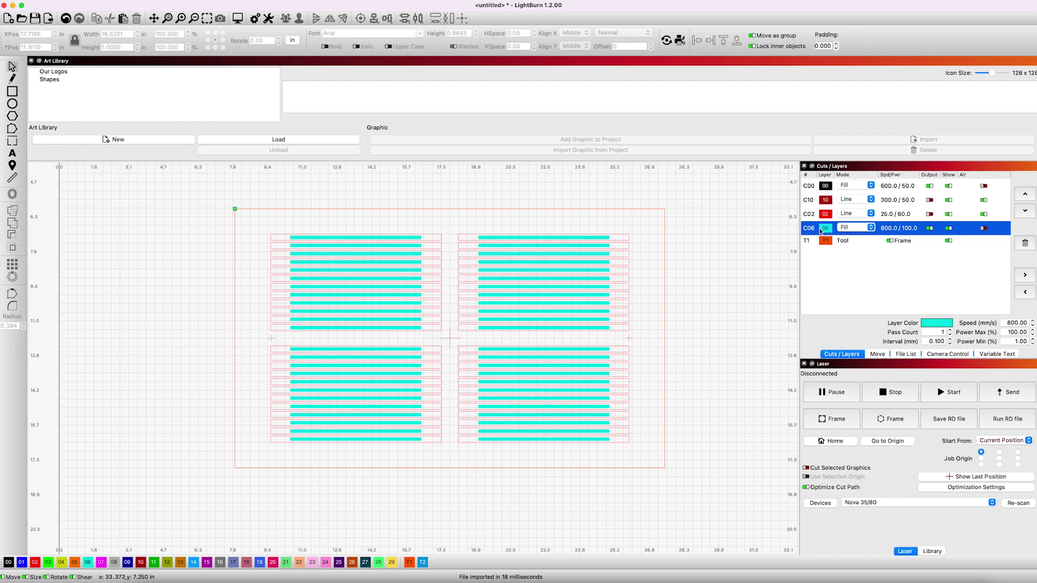
{"action": "left_click", "coordinate": [1024, 243]}
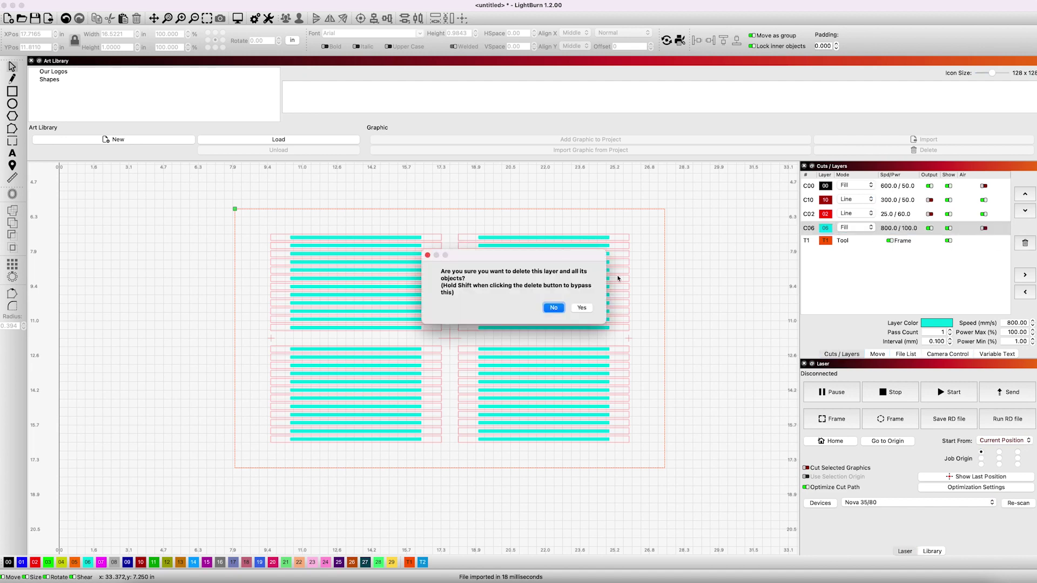
{"action": "left_click", "coordinate": [580, 308]}
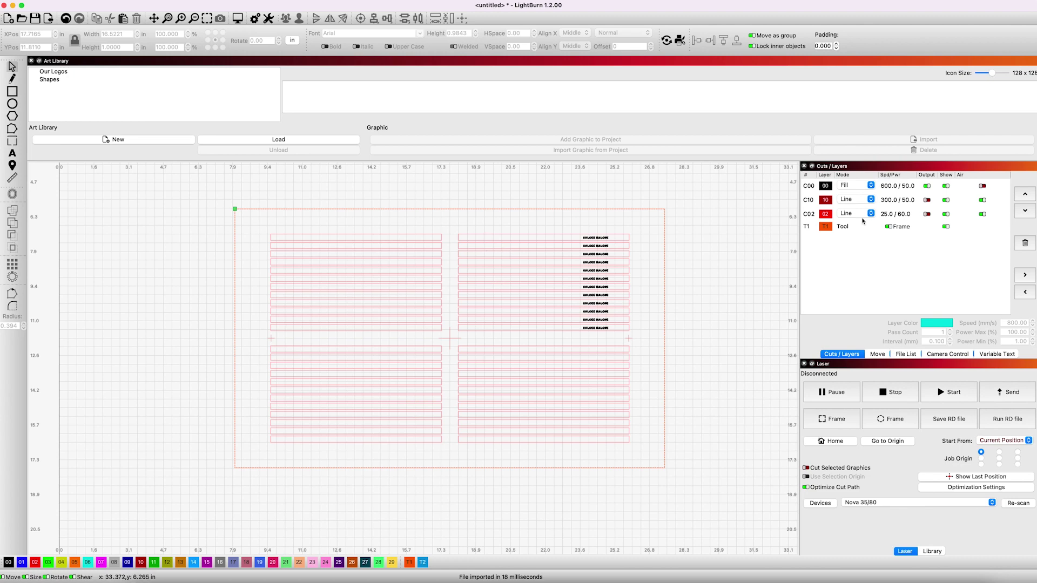
{"action": "left_click", "coordinate": [898, 214]}
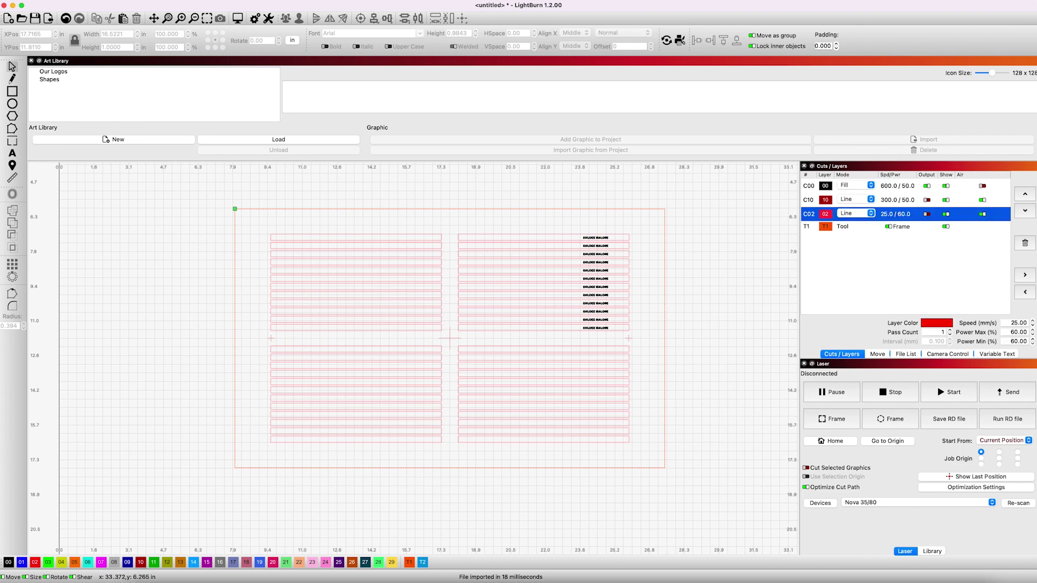
{"action": "left_click", "coordinate": [1025, 244]}
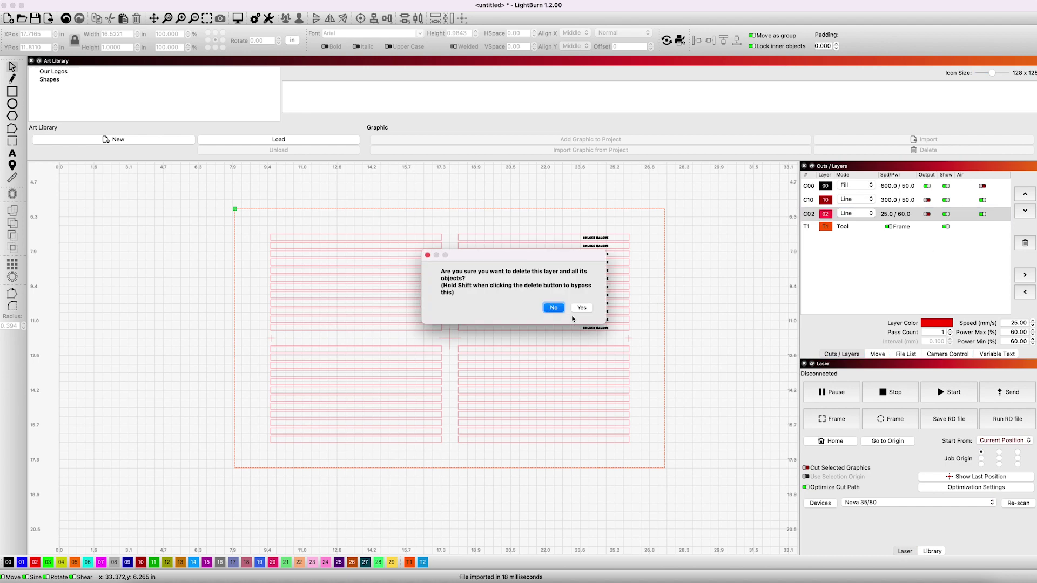
{"action": "left_click", "coordinate": [583, 308]}
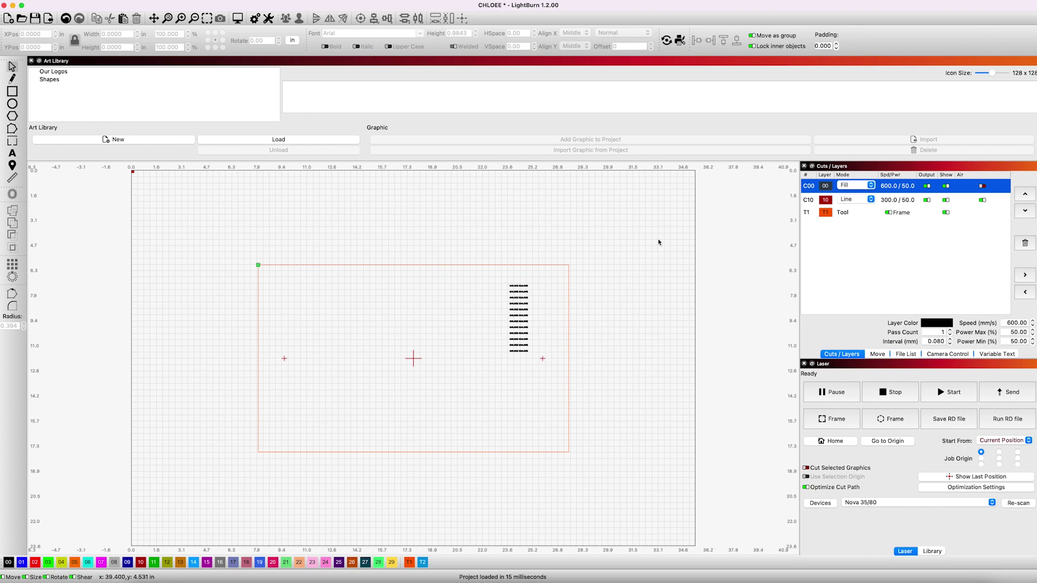
- Disable Output for the C10 crosshair layer and set the Job Origin to centre
{"action": "left_click", "coordinate": [414, 359]}
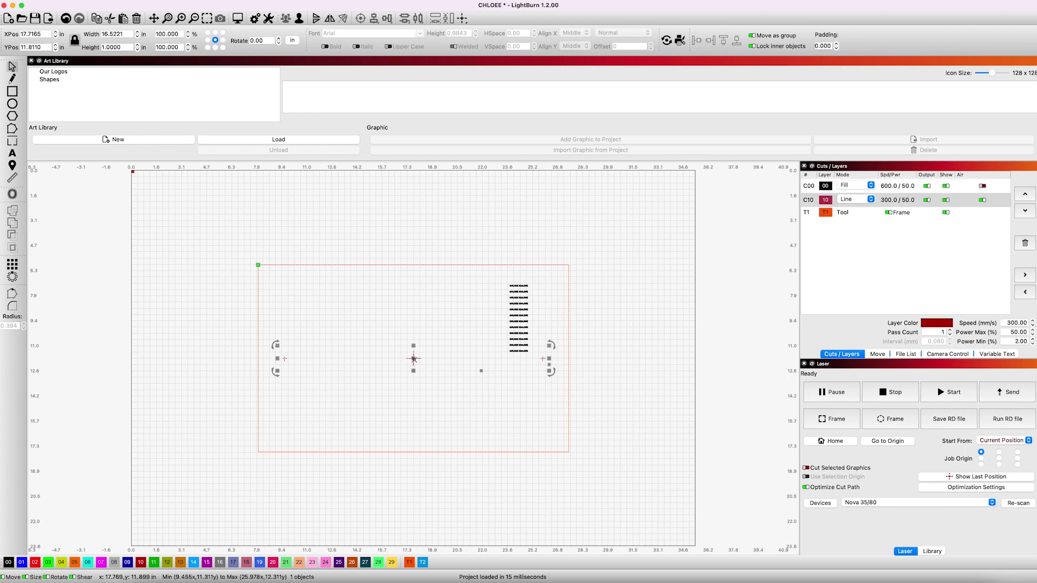
{"action": "left_click", "coordinate": [927, 201]}
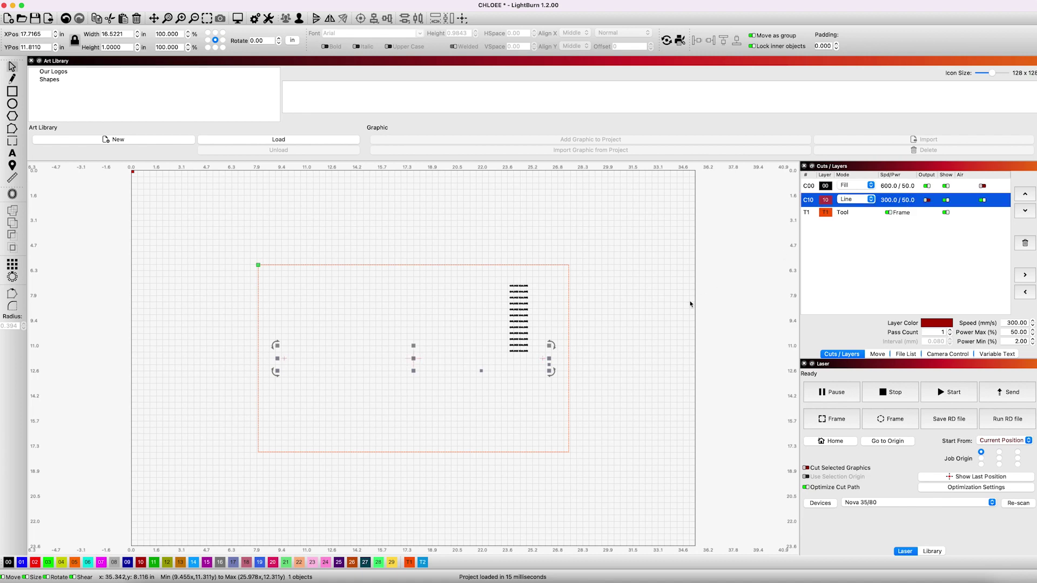
{"action": "left_click", "coordinate": [595, 329]}
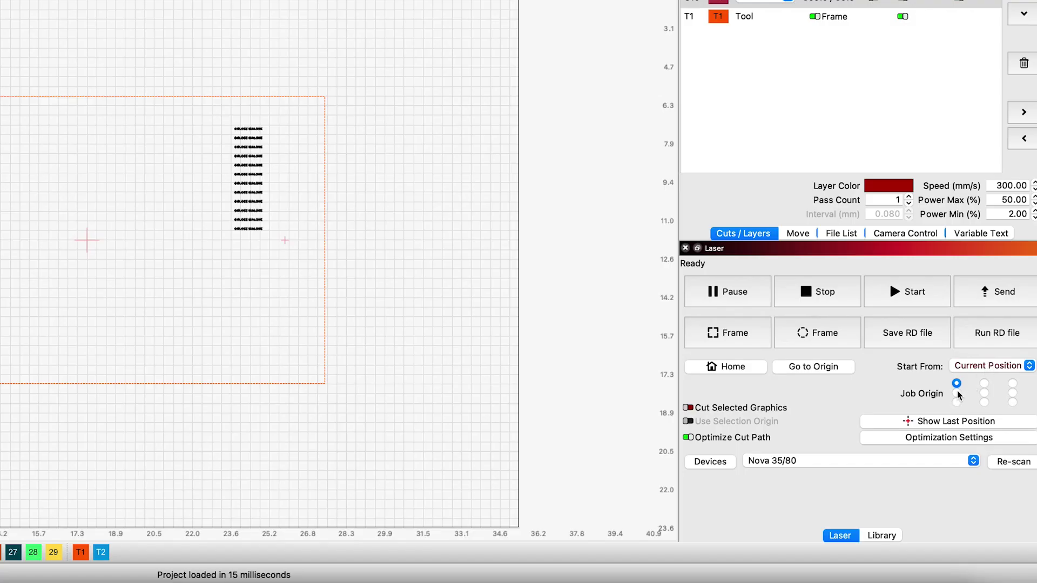
{"action": "left_click", "coordinate": [984, 393]}
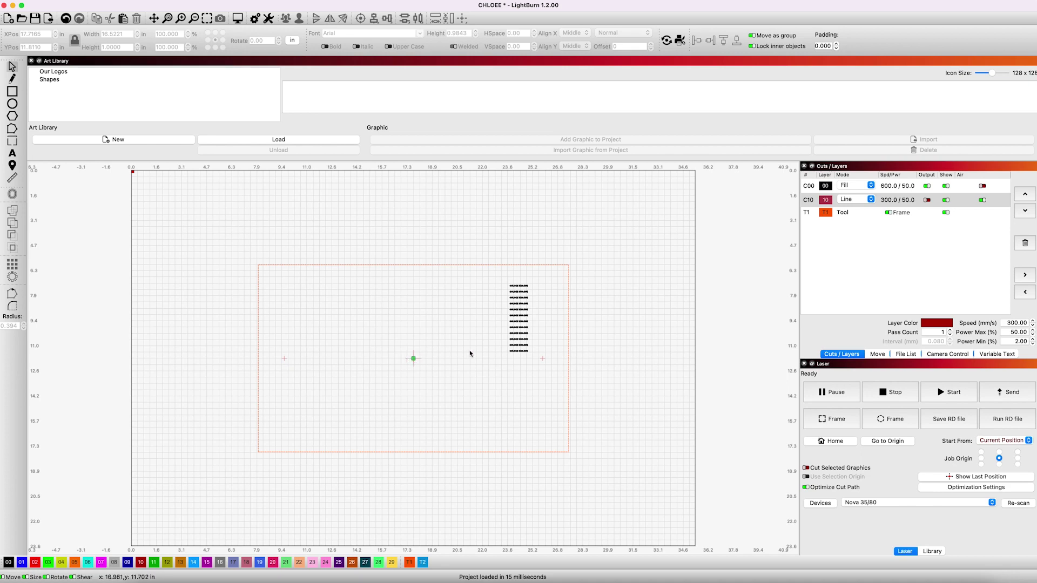
- Review layer C00's cut settings, then send the job to the laser under the existing customer file name
{"action": "double_click", "coordinate": [894, 187]}
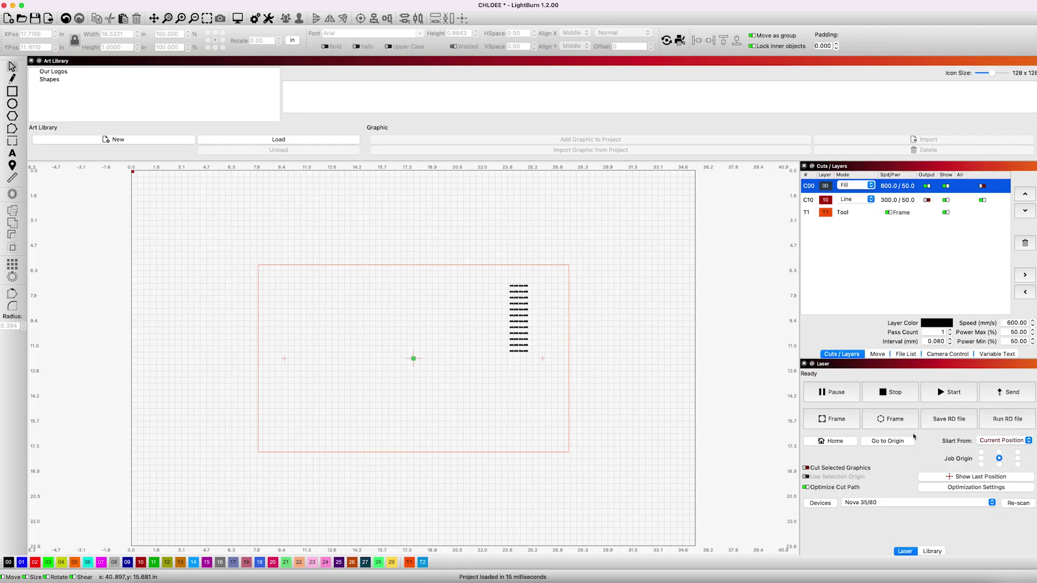
{"action": "left_click", "coordinate": [1011, 395]}
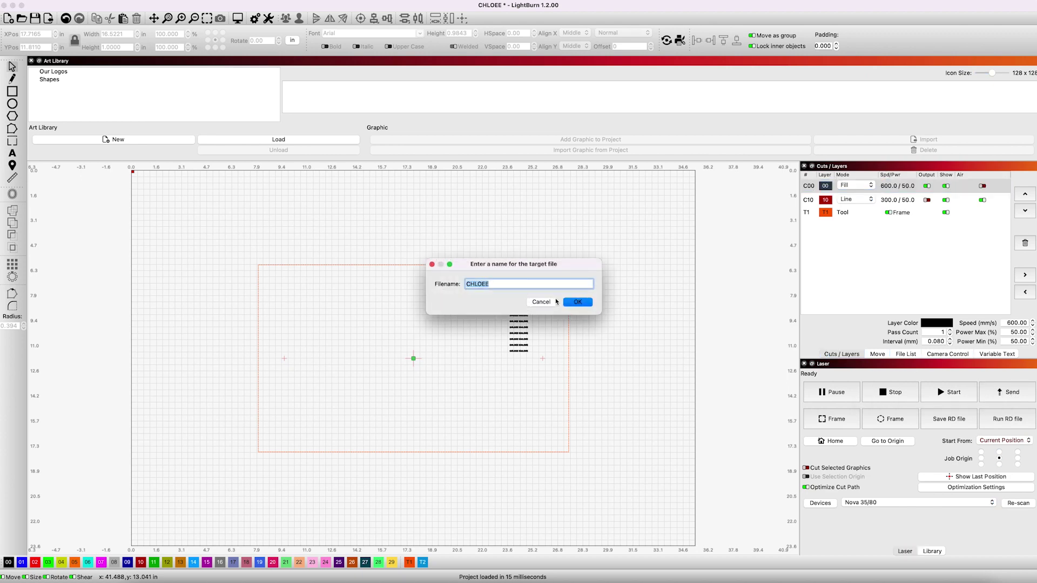
{"action": "left_click", "coordinate": [578, 302]}
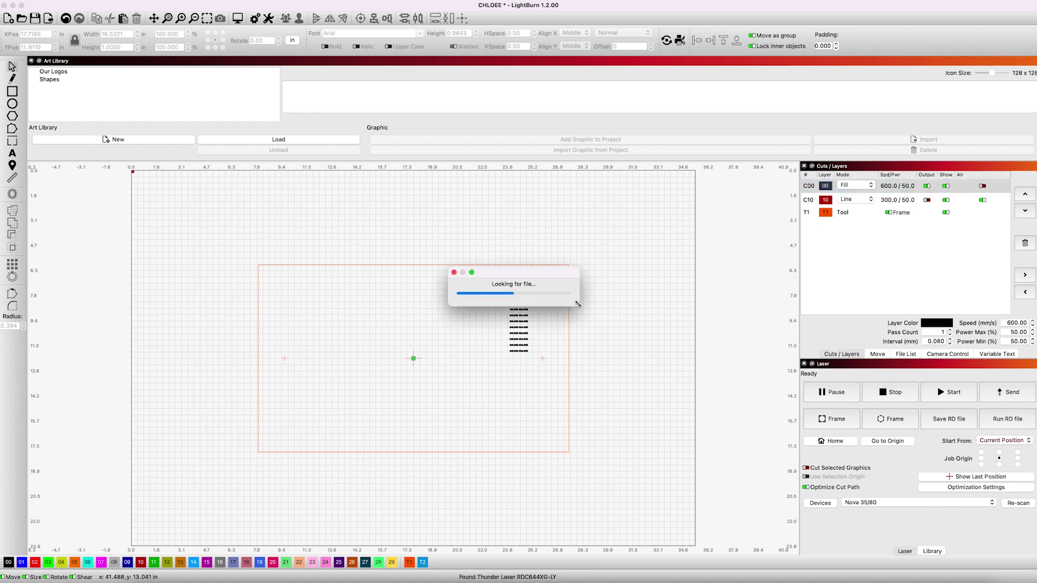